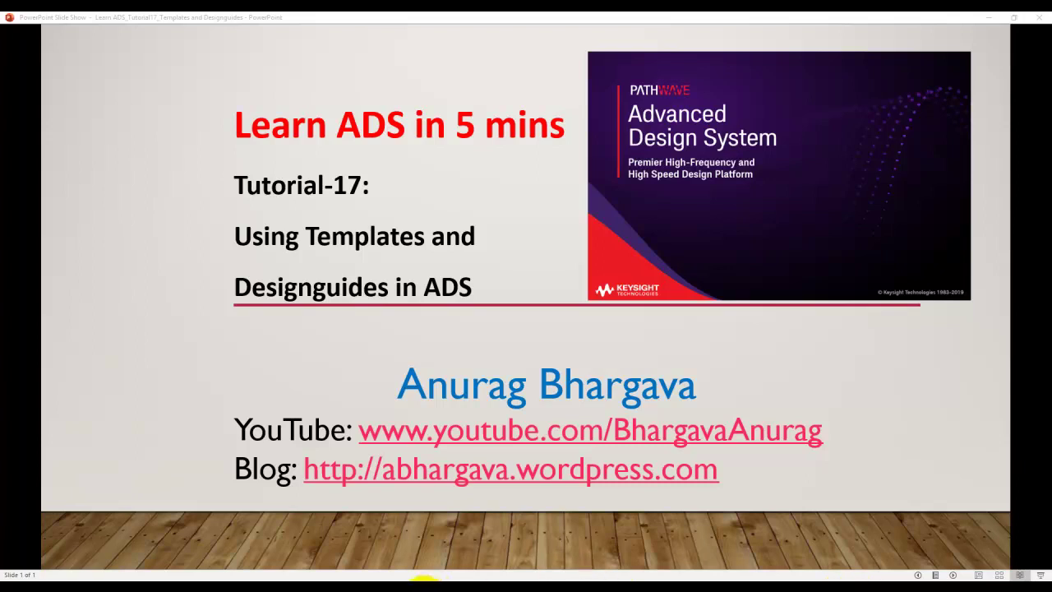
Bring the ADS main window with the MyFirstWorkspace folder view over the PowerPoint slide.
click(411, 579)
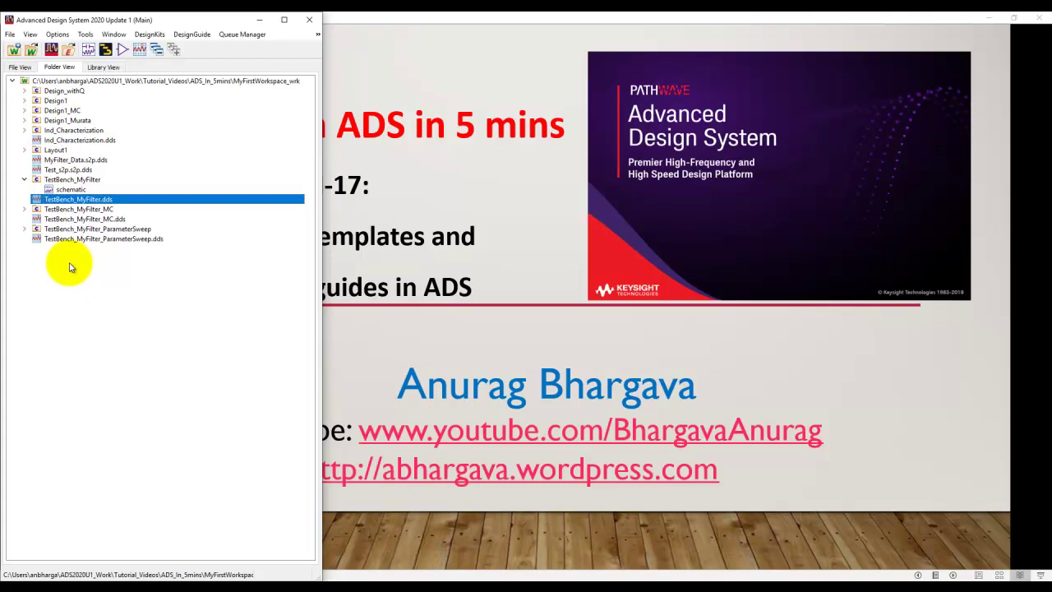
Open the TestBench_MyFilter schematic, then return to the ADS main window's file list.
double_click(69, 189)
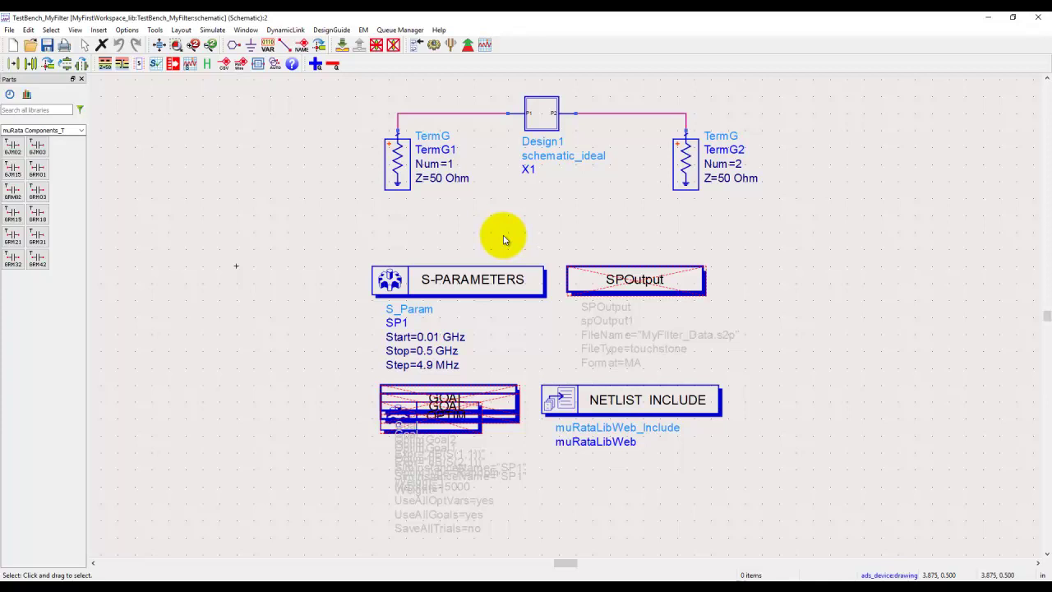
click(408, 578)
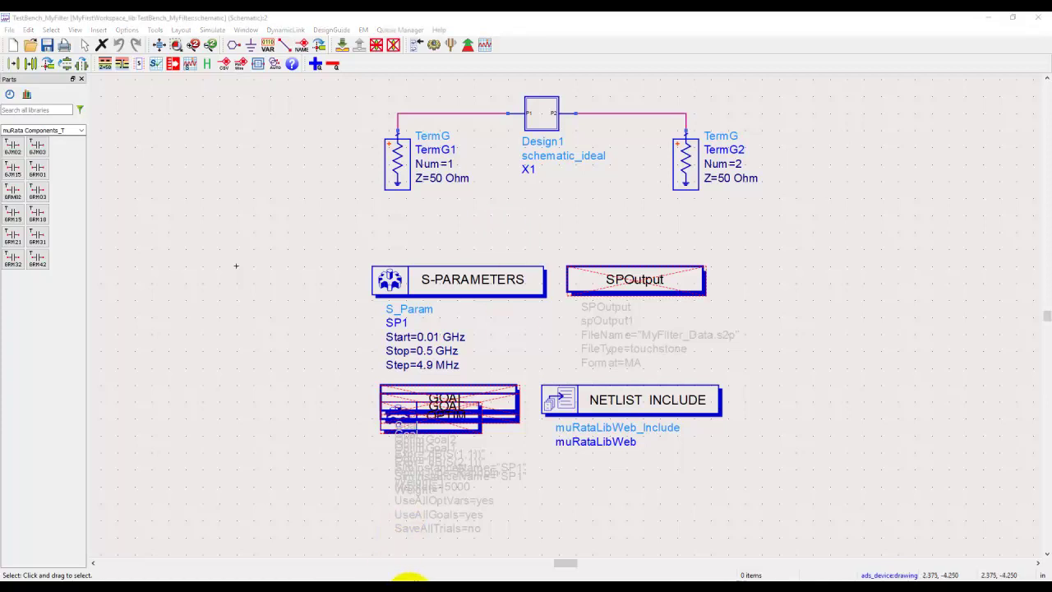
click(343, 552)
Open TestBench_MyFilter.dds, view the Smith chart page and back, then return to the schematic.
double_click(66, 199)
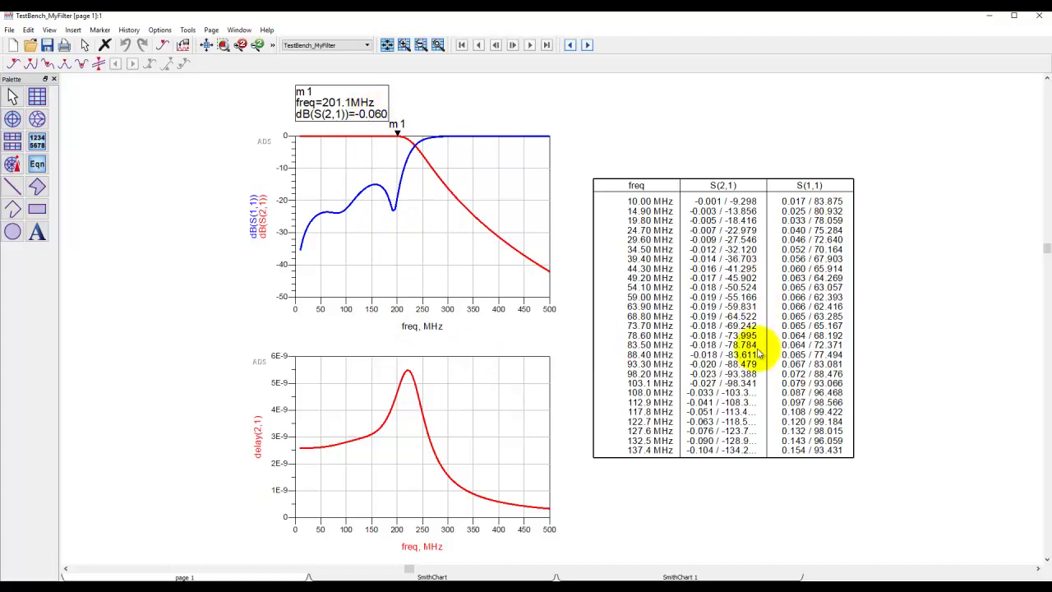
click(587, 46)
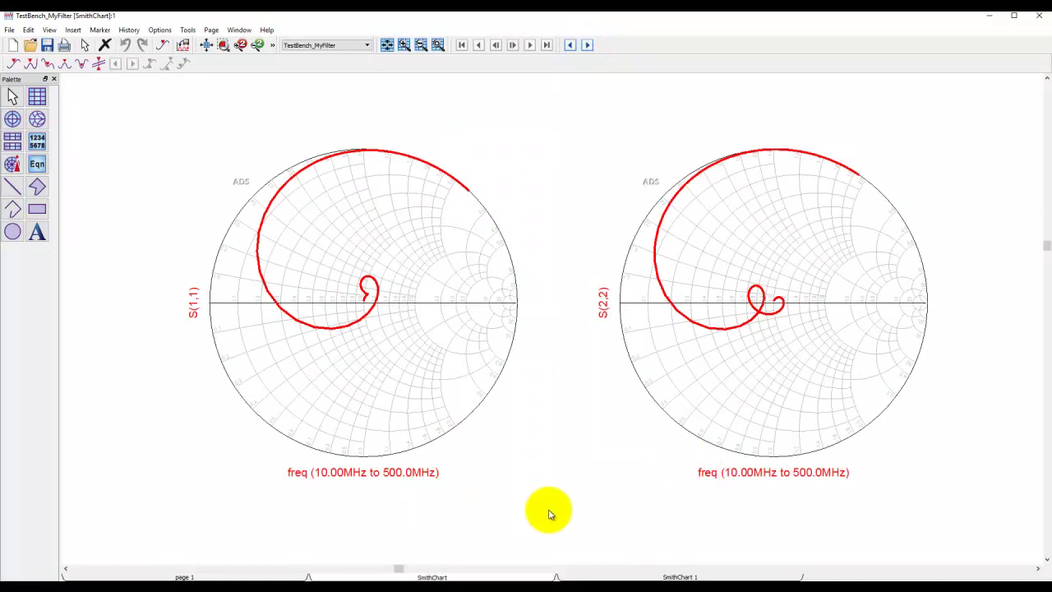
click(570, 45)
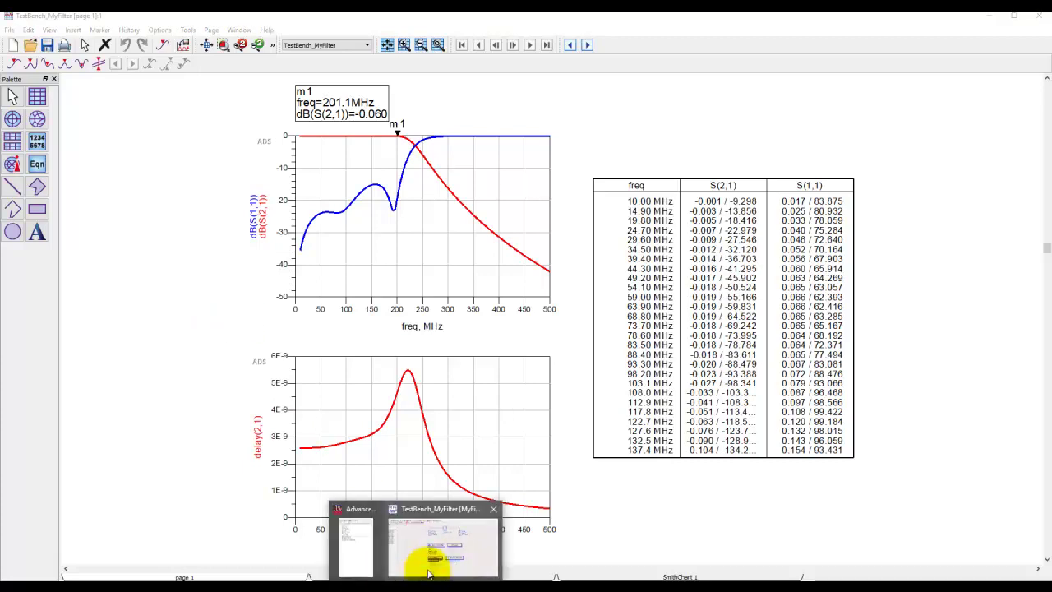
click(427, 571)
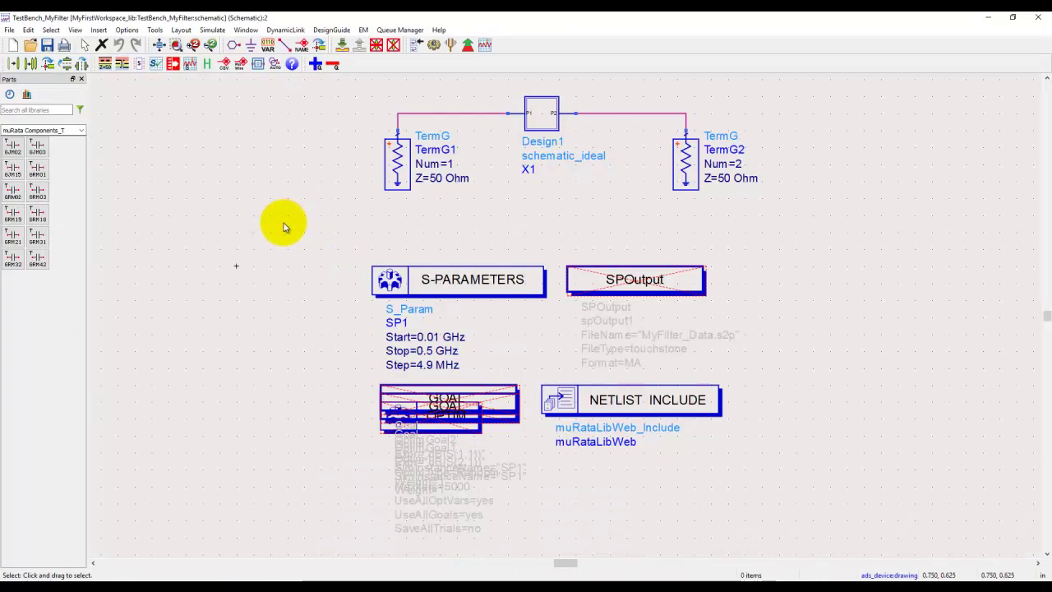
Save a copy of the test-bench schematic as ForFilterTemplate.
click(9, 30)
click(41, 113)
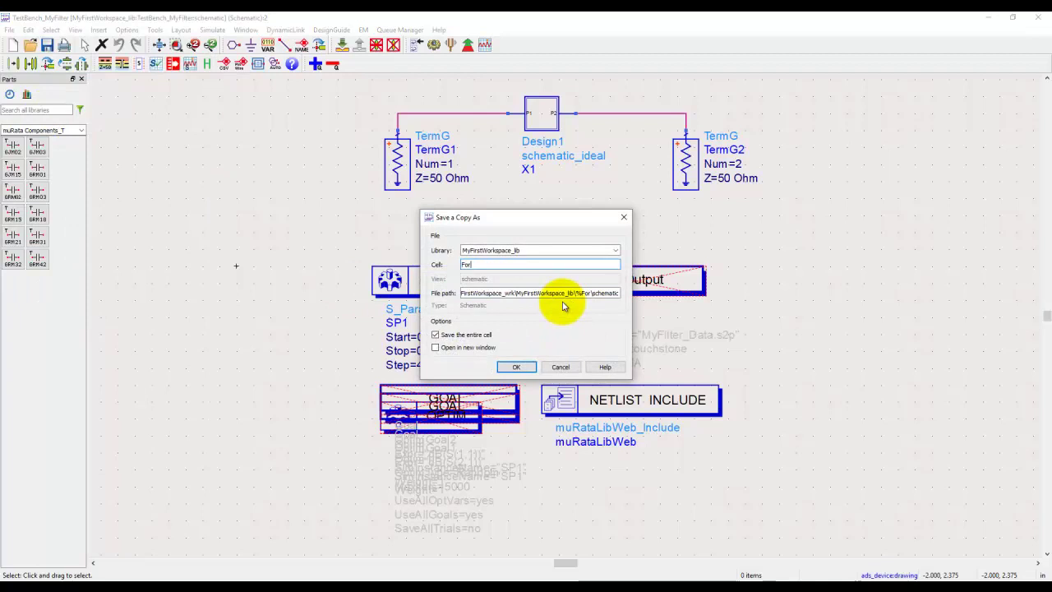
text(ForFilter)
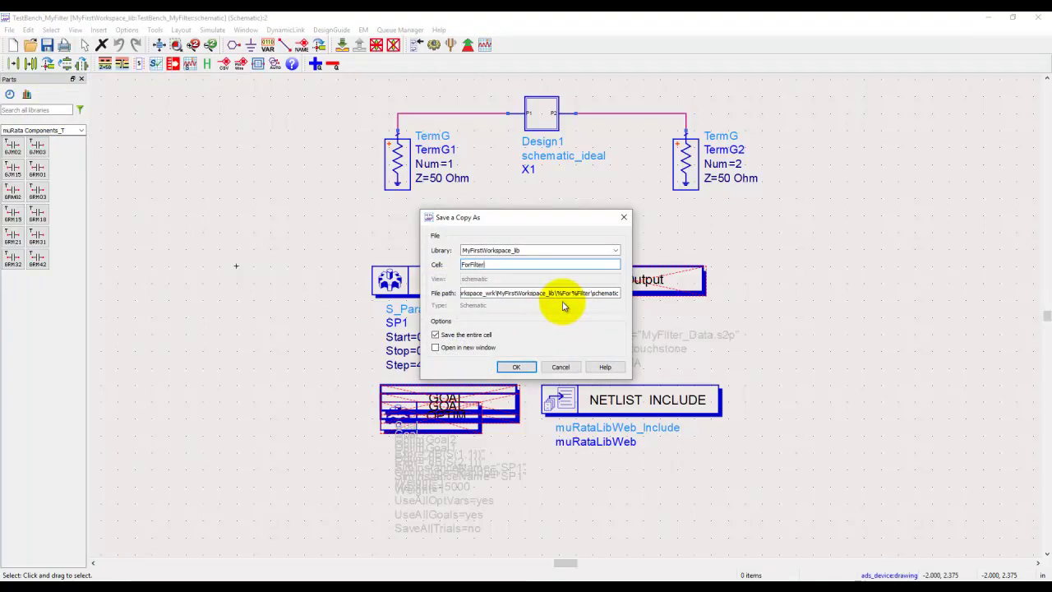
text(Template)
key(Return)
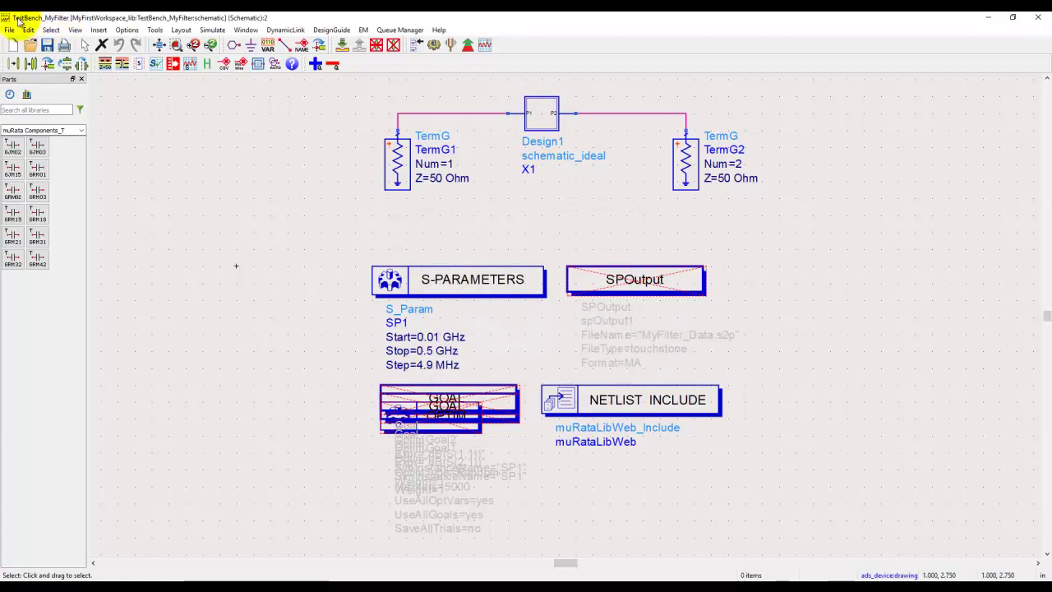
Close the schematic and collapse TestBench_MyFilter in the main window's file list.
click(1037, 18)
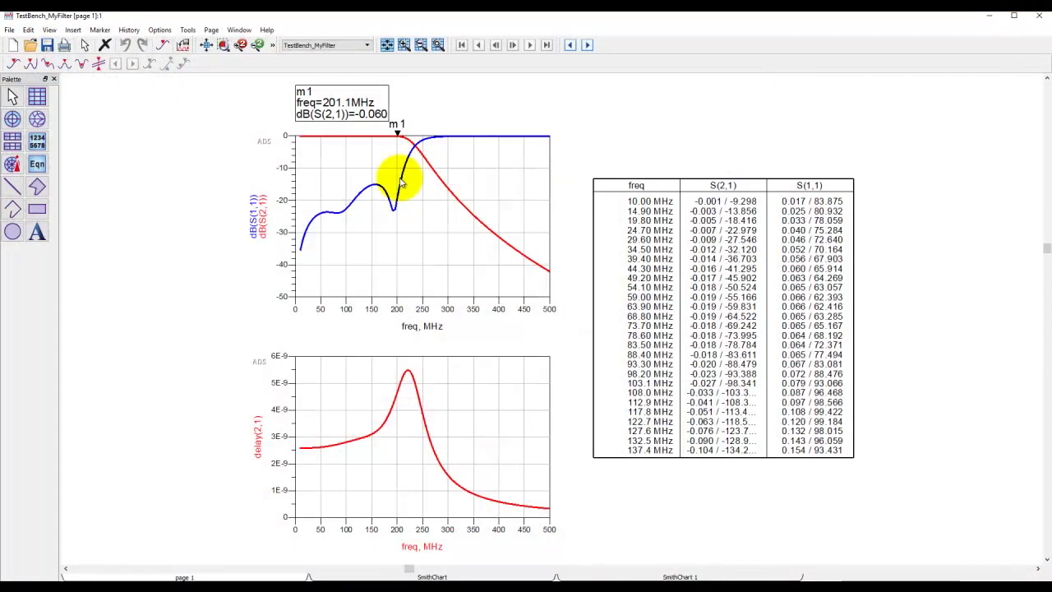
click(415, 579)
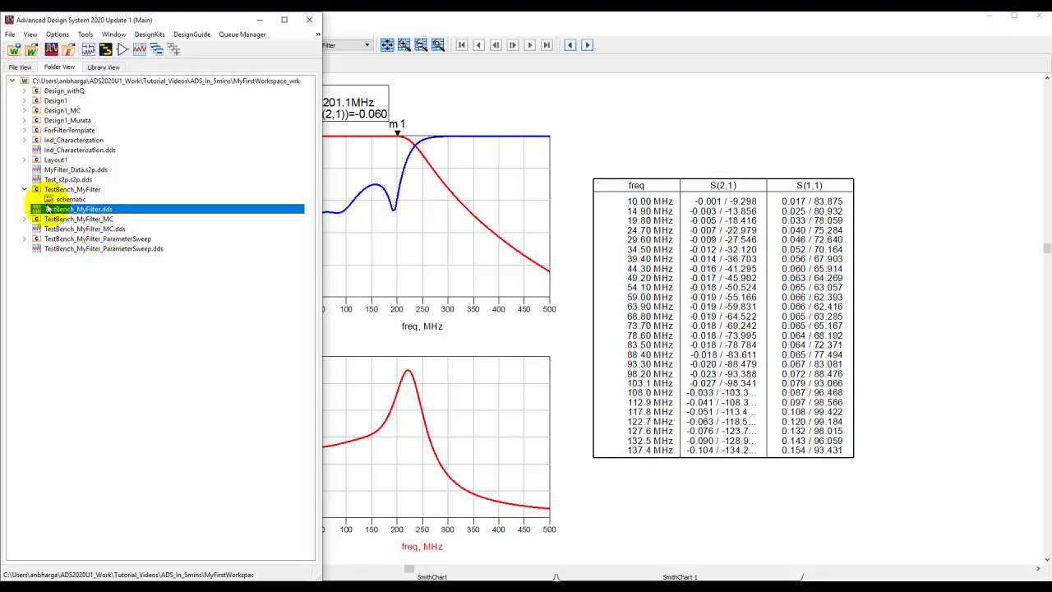
click(25, 191)
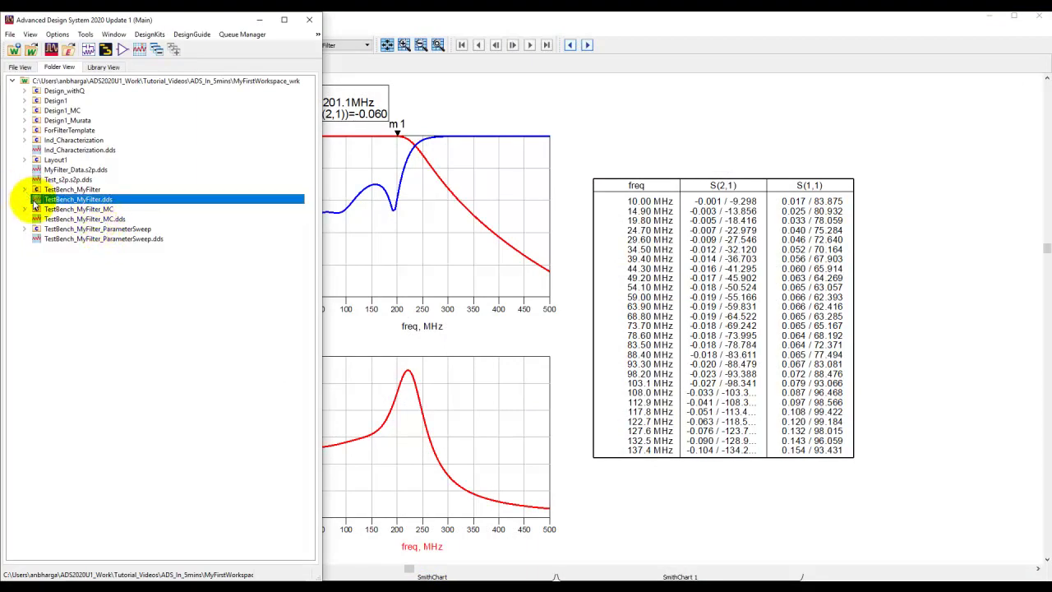
Open ForFilterTemplate and delete the SPOutput, NETLIST INCLUDE and Design1 blocks.
double_click(62, 131)
double_click(64, 140)
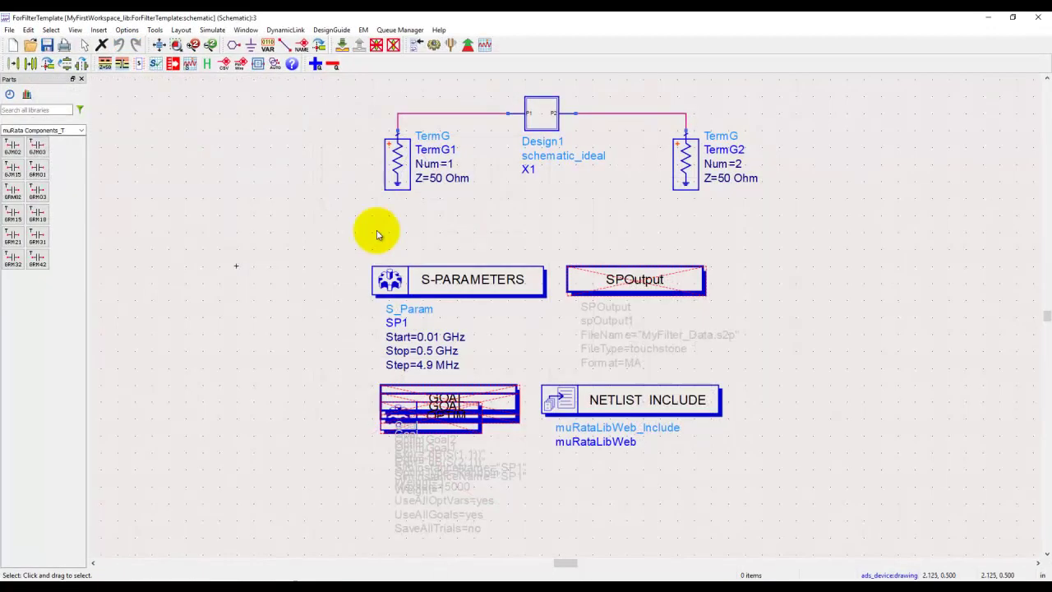
click(617, 286)
key(Delete)
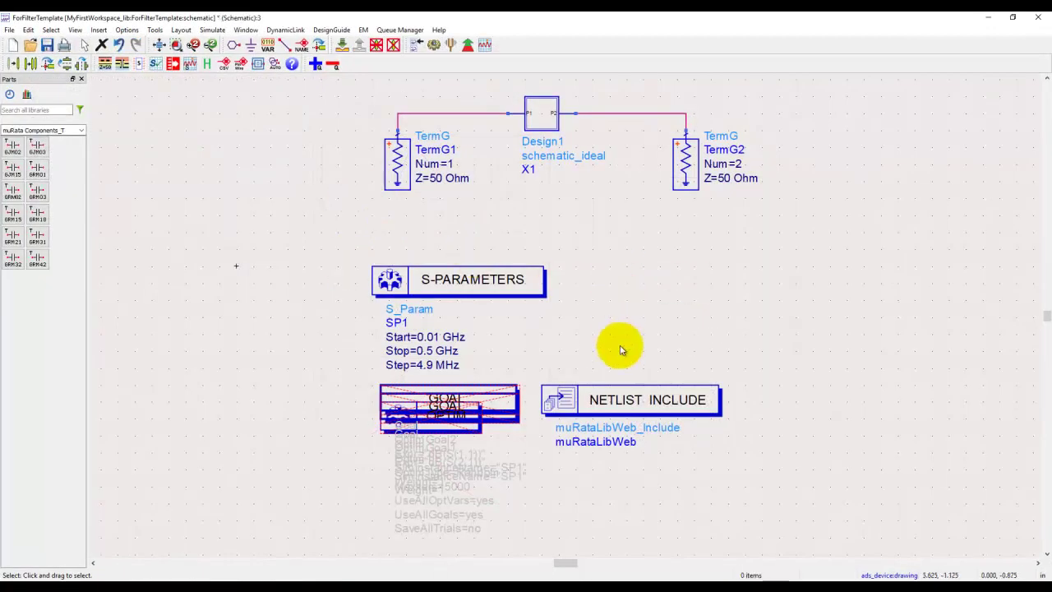
click(615, 399)
key(Delete)
click(538, 115)
key(Delete)
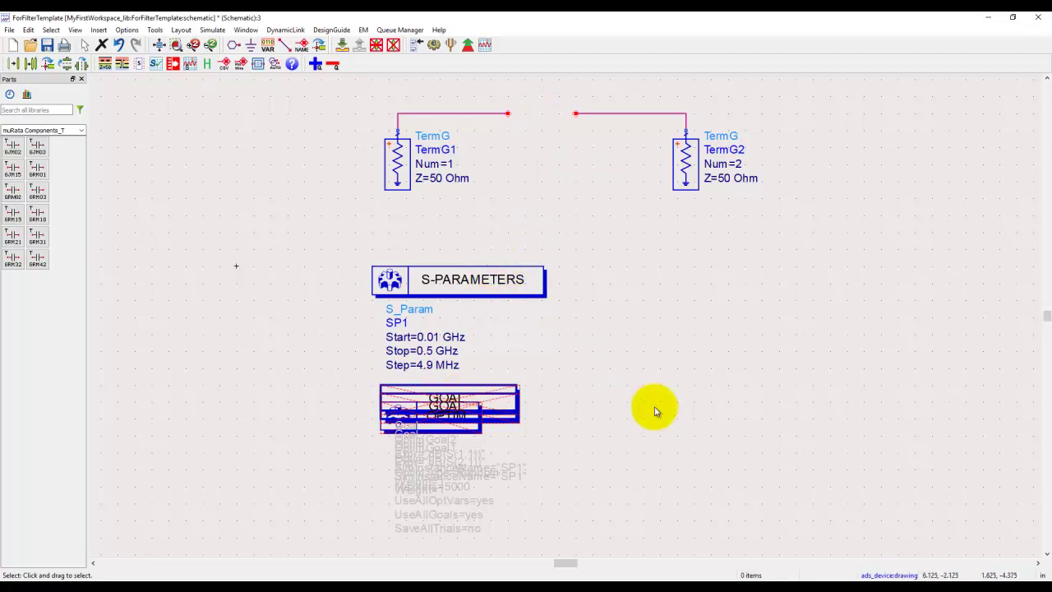
Reactivate the OPTIM and two GOAL blocks and line them up beside S-PARAMETERS.
drag(721, 408, 327, 439)
click(393, 44)
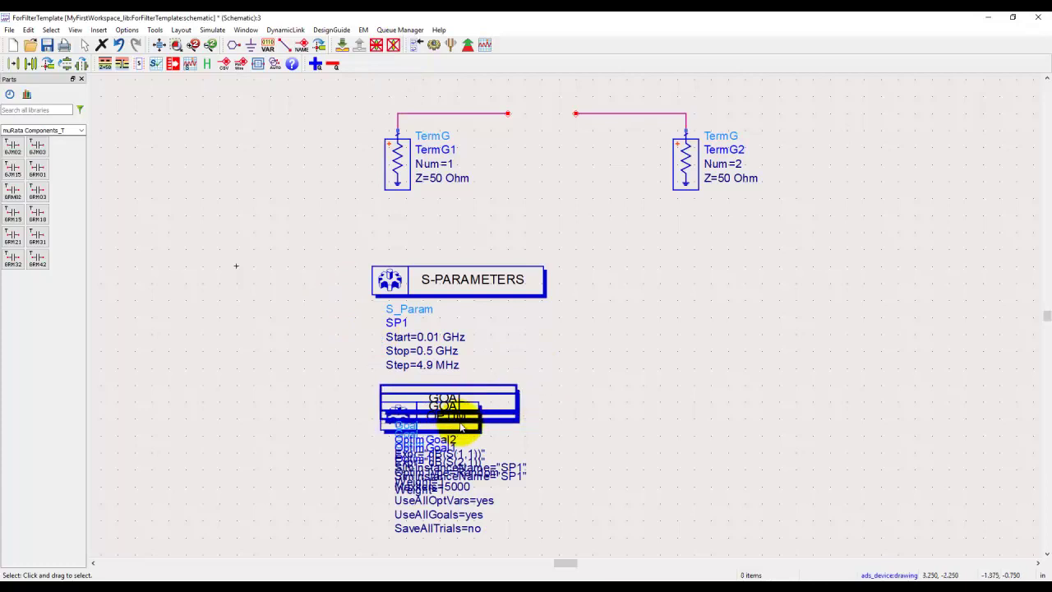
drag(466, 435, 650, 293)
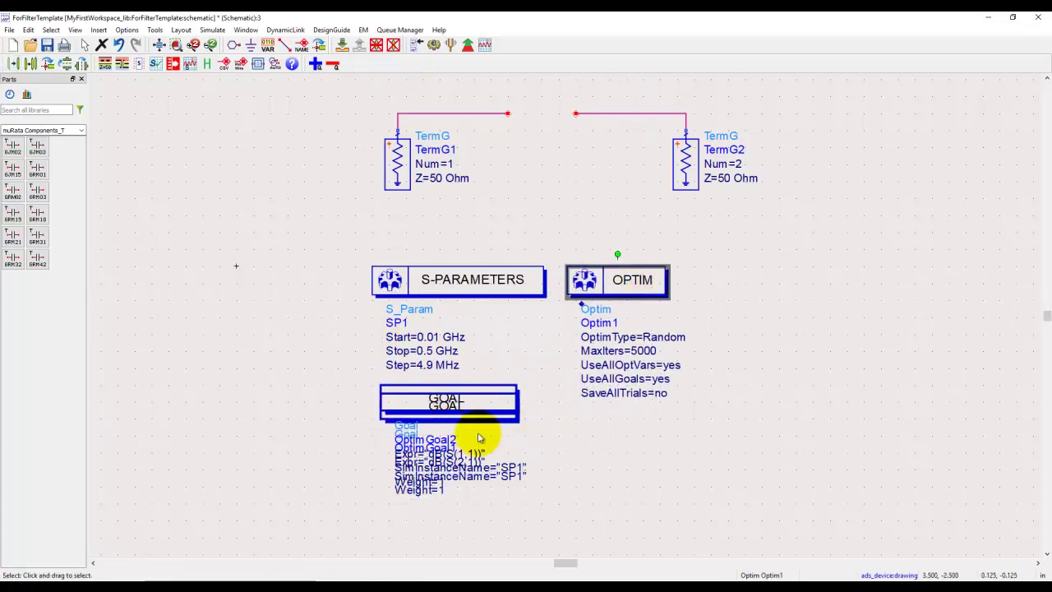
drag(481, 435, 789, 287)
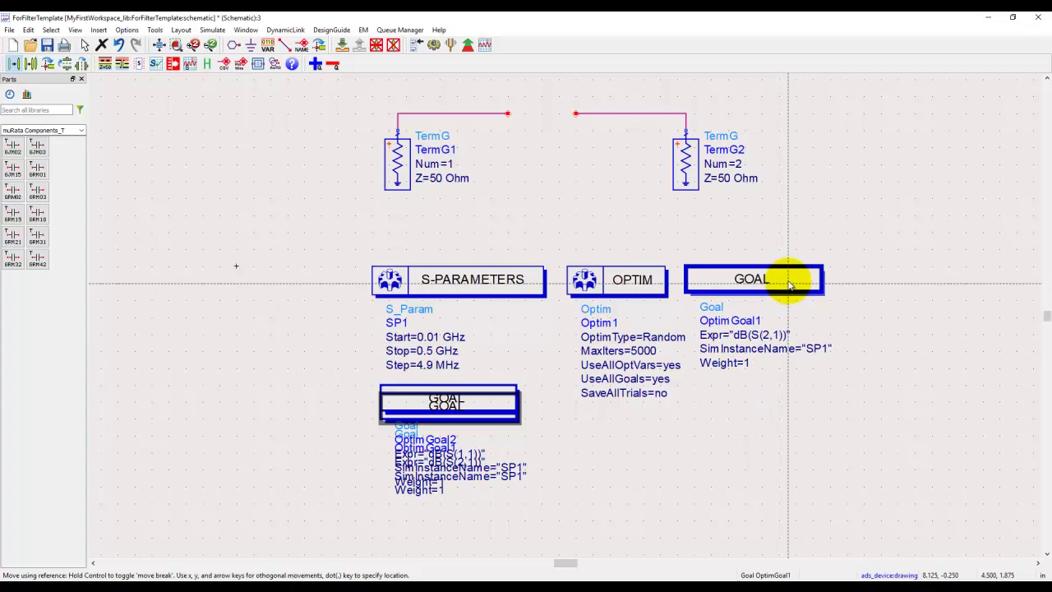
drag(464, 402, 862, 295)
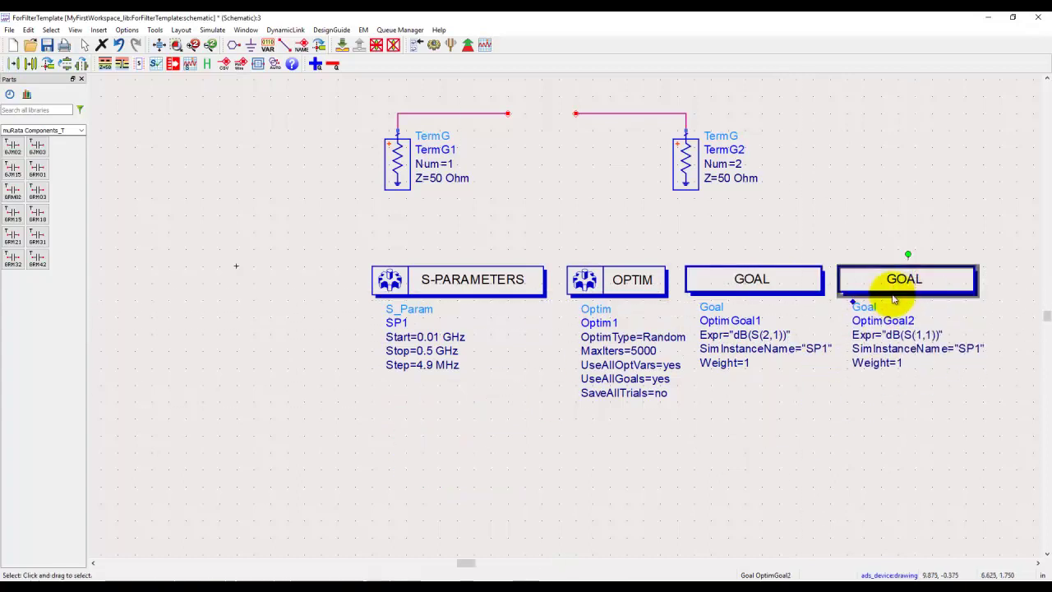
drag(333, 235, 943, 352)
click(943, 351)
drag(904, 283, 828, 309)
Move TermG2 further right and TermG1 further left, then fit the whole schematic in view.
drag(547, 99, 751, 218)
drag(687, 177, 815, 177)
click(157, 43)
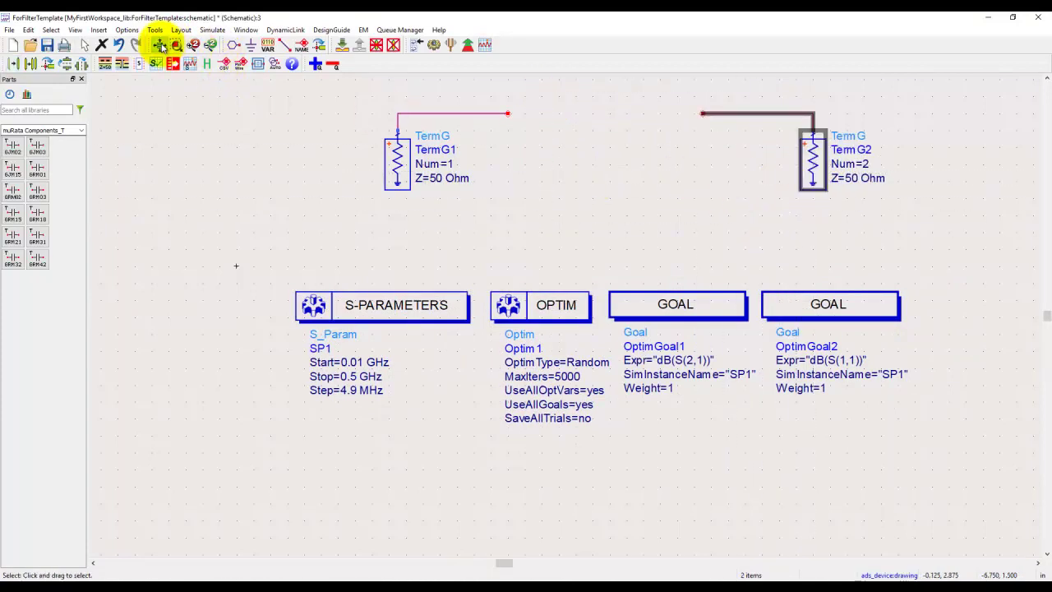
click(481, 252)
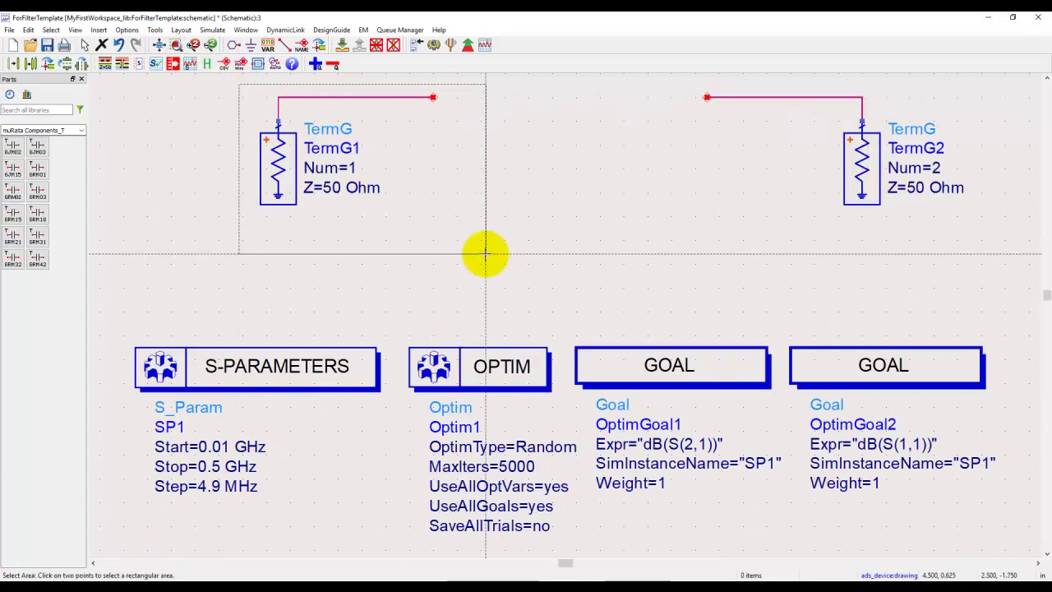
drag(294, 200, 251, 173)
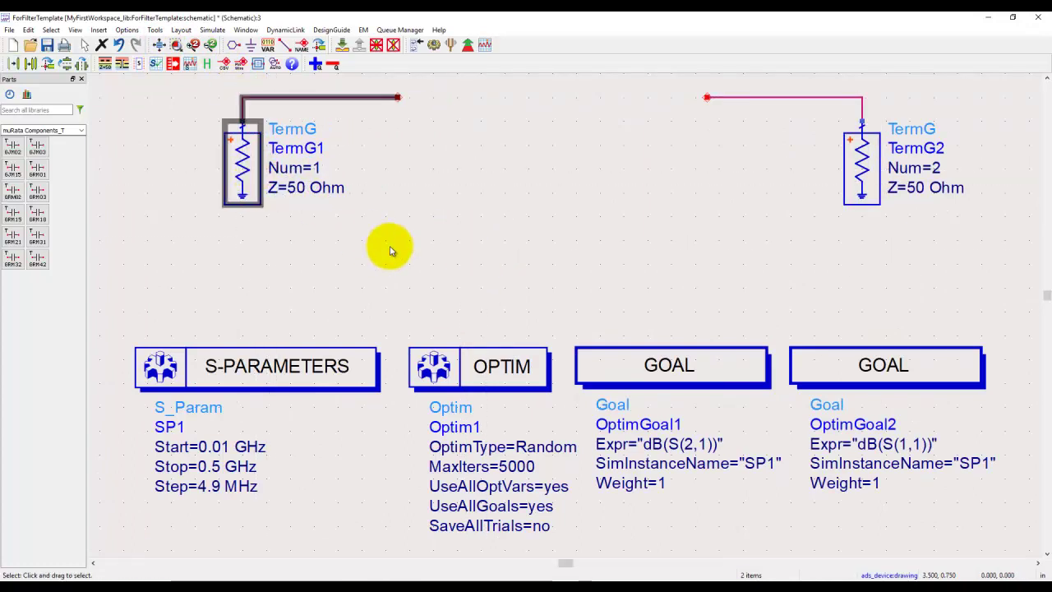
click(211, 45)
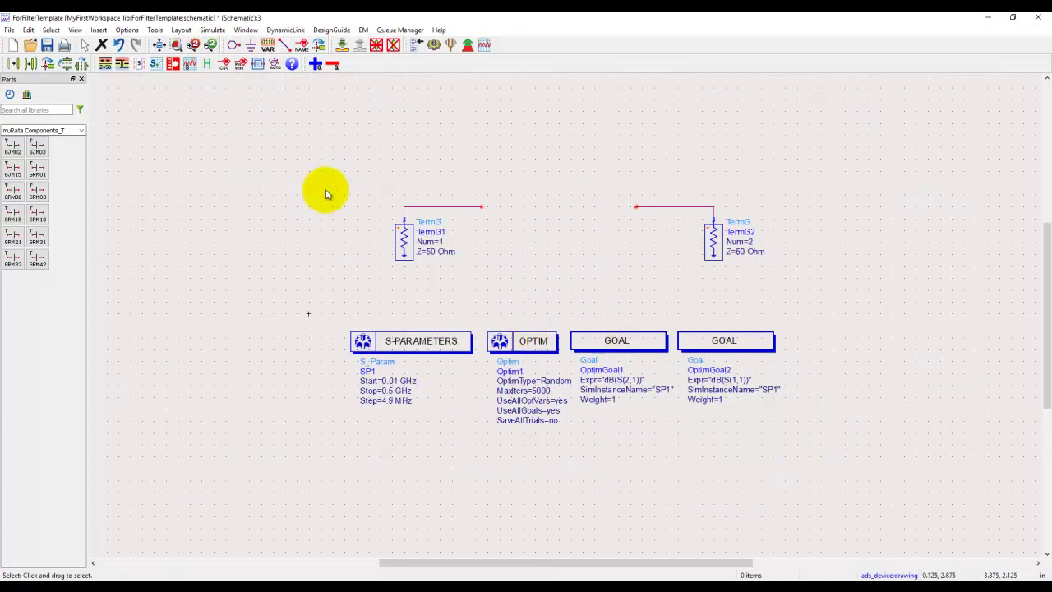
click(9, 30)
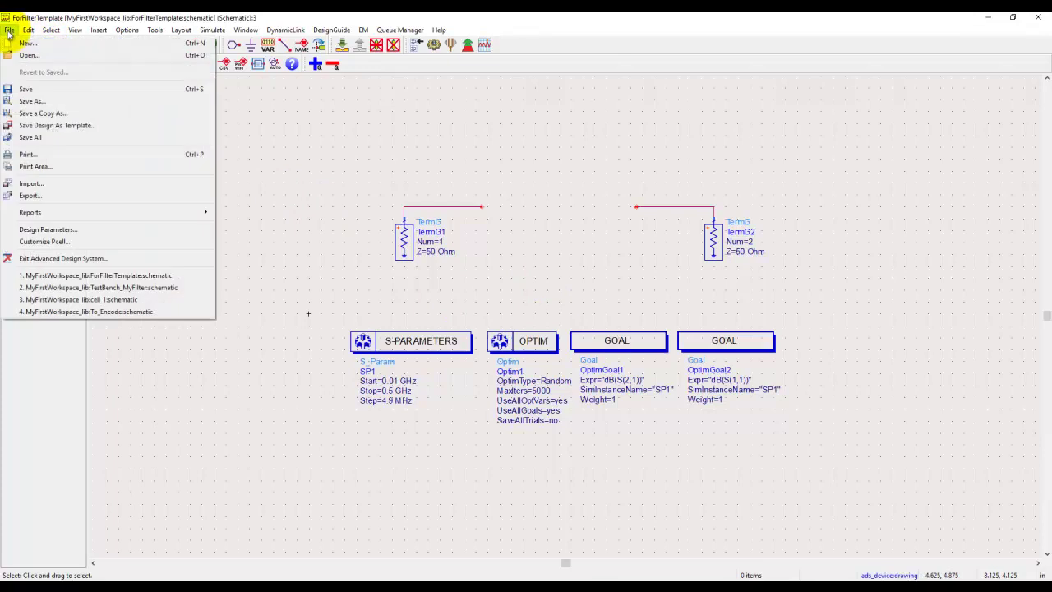
Save the design as a schematic template named SPSim_withOpt and acknowledge the success message.
click(64, 126)
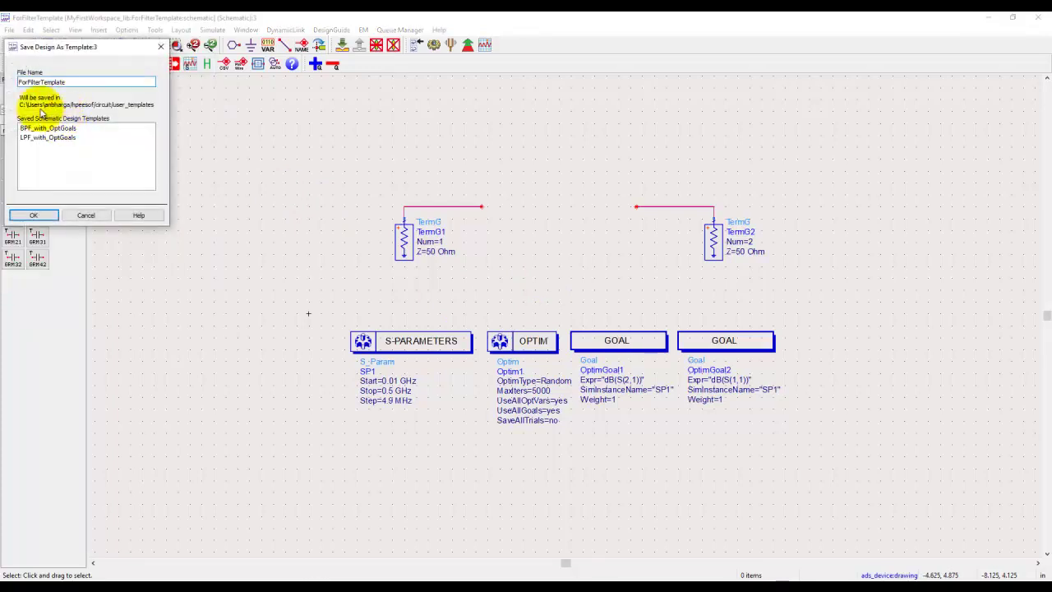
double_click(70, 82)
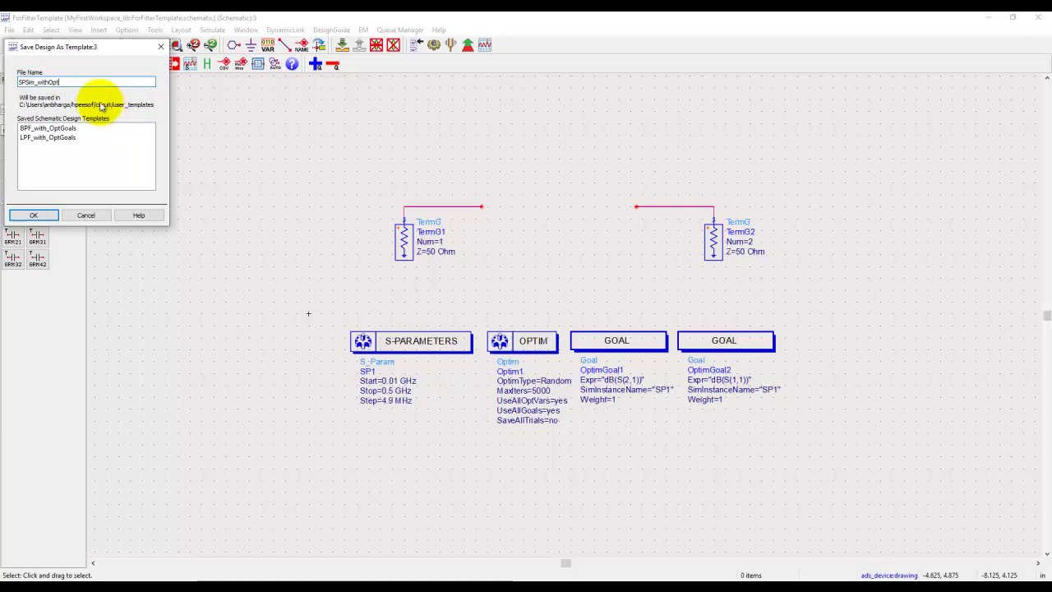
click(37, 215)
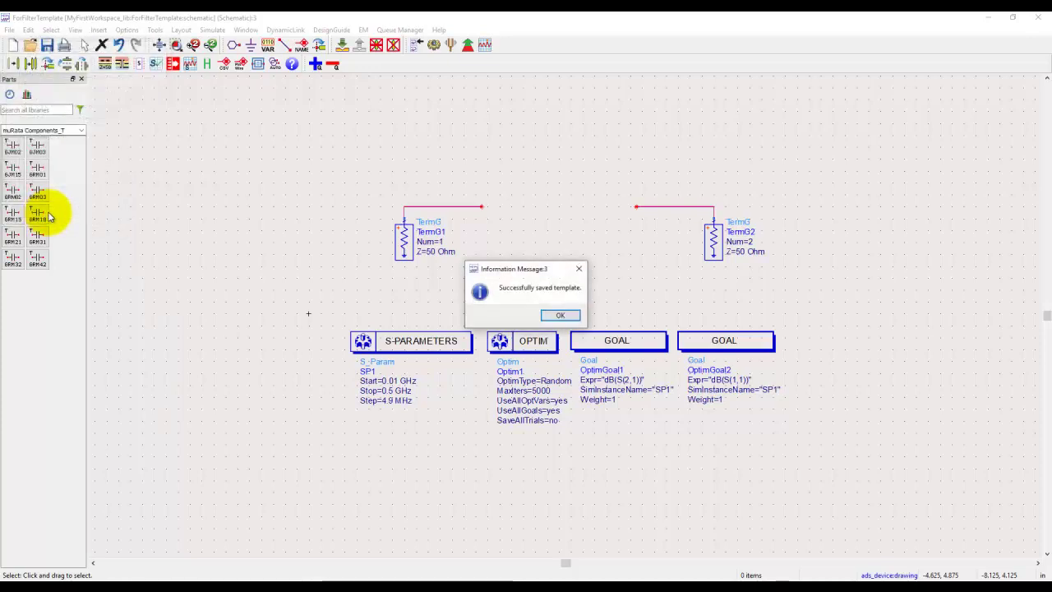
click(561, 317)
Create a new schematic named cell_1 from the ADS main window.
mouse_move(425, 580)
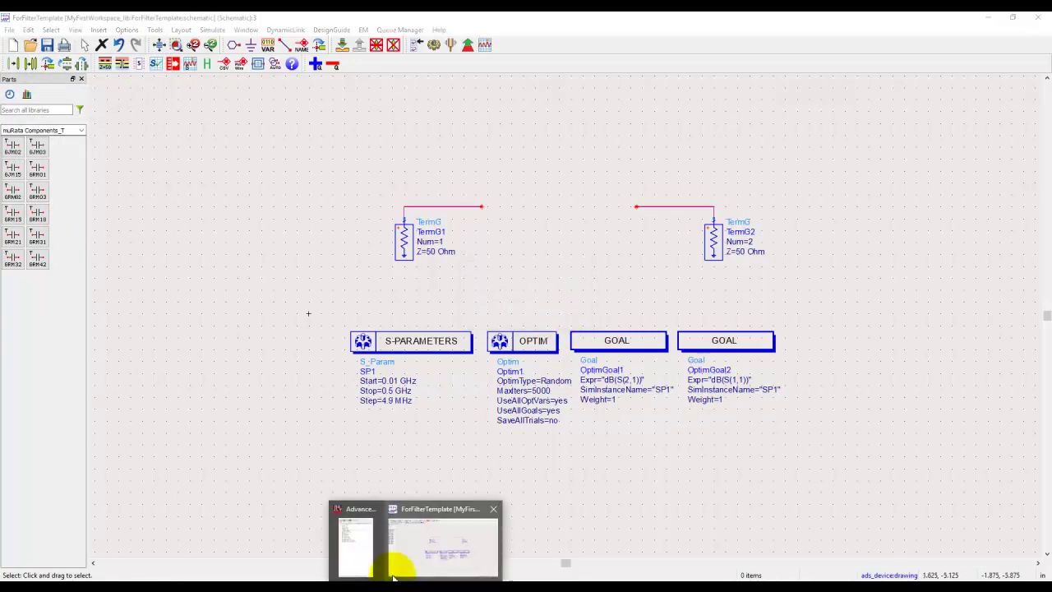
click(353, 559)
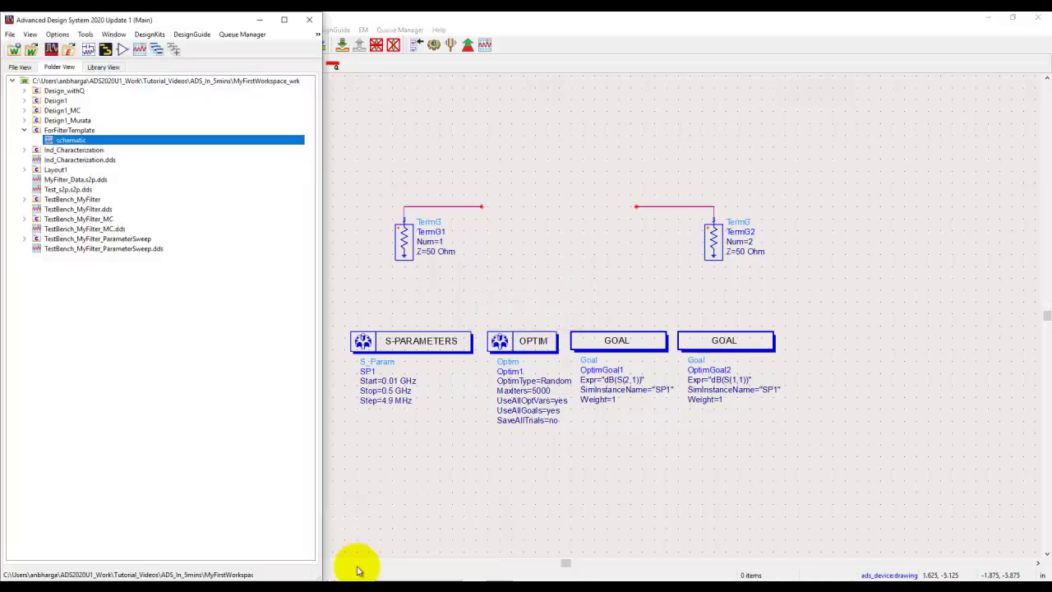
click(88, 50)
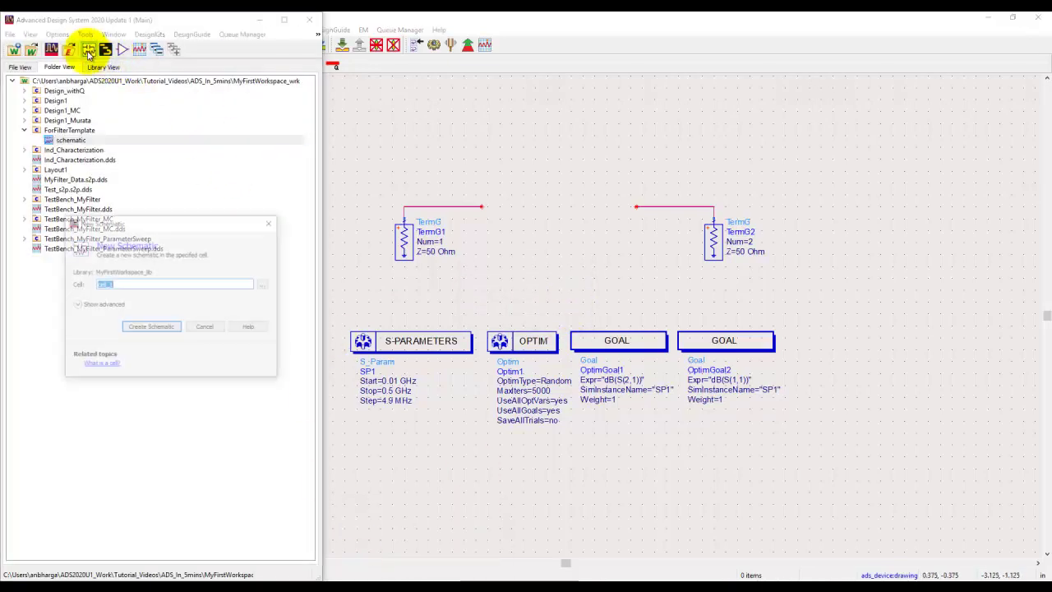
click(150, 327)
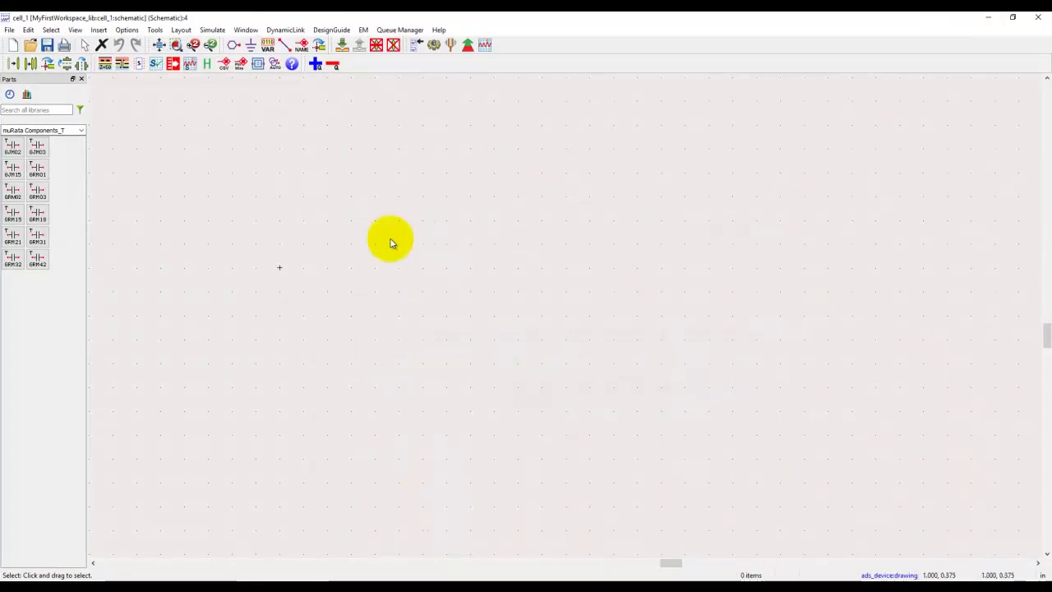
In Insert Template, enlarge the dialog and select the SPSim_withOpt template.
click(101, 33)
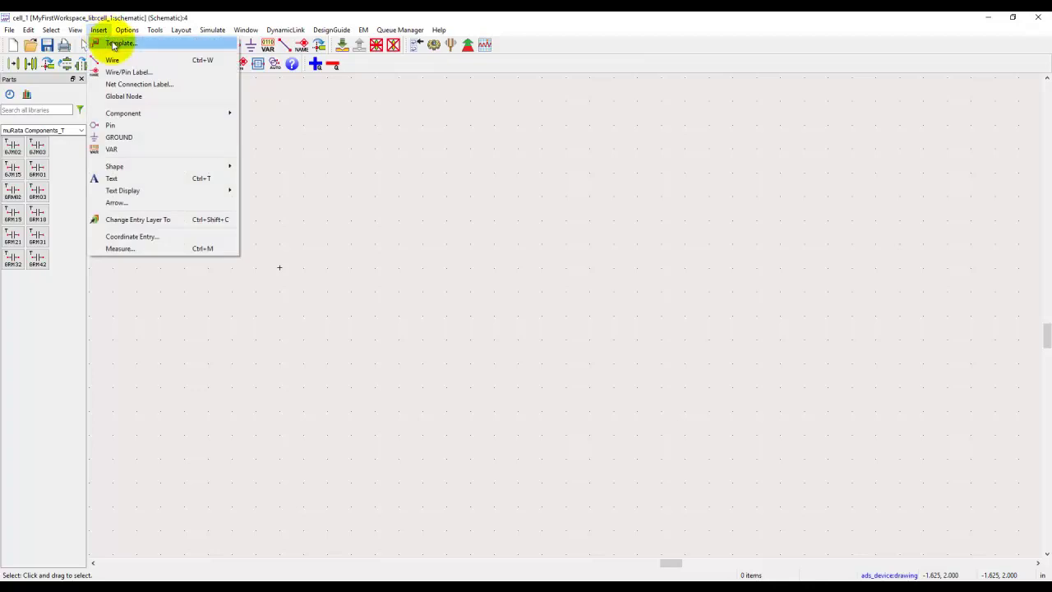
click(115, 44)
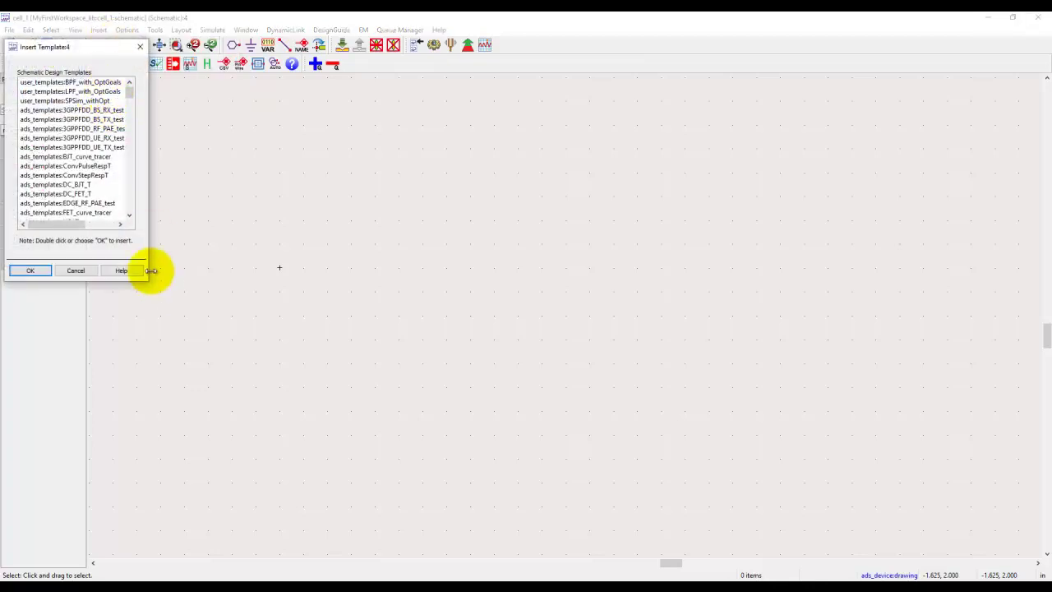
drag(151, 284, 241, 348)
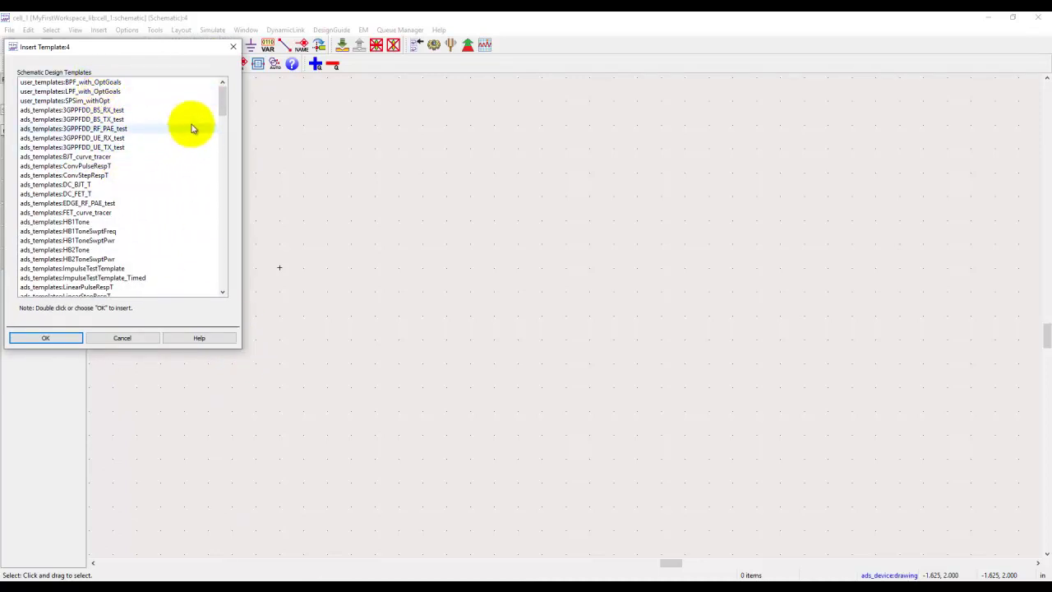
mouse_move(223, 99)
mouse_down()
mouse_move(227, 184)
mouse_move(230, 92)
mouse_up()
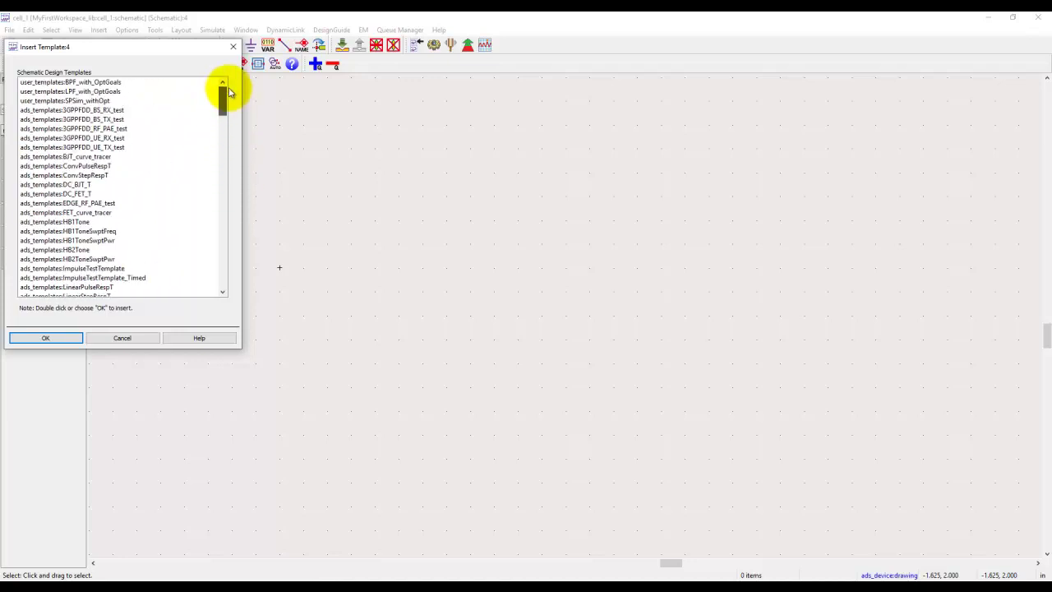
click(107, 101)
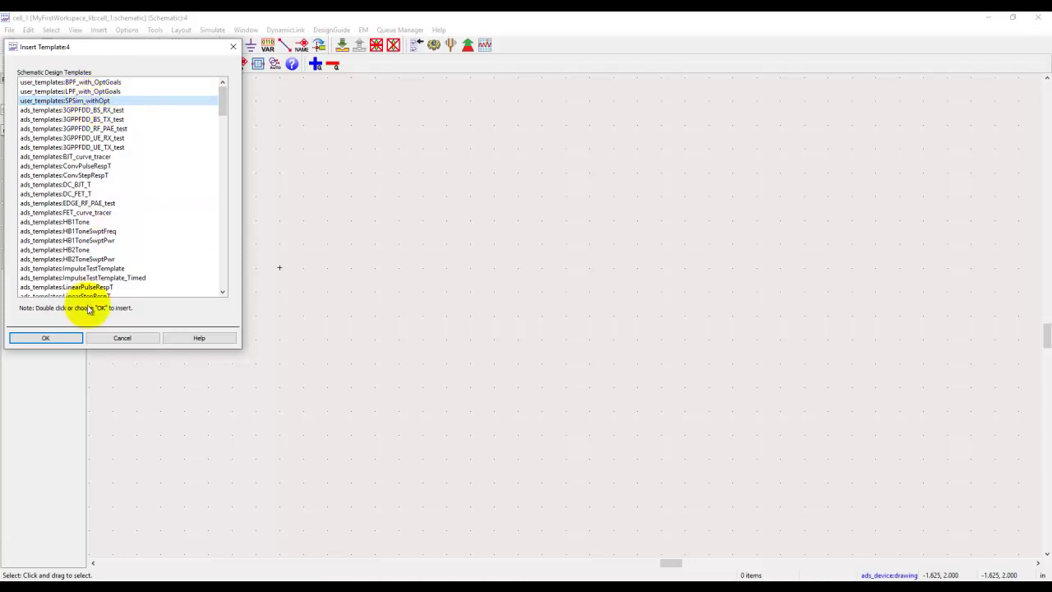
Place the SPSim_withOpt template on cell_1, zoom to fit, then switch to the TestBench_MyFilter data display.
click(72, 340)
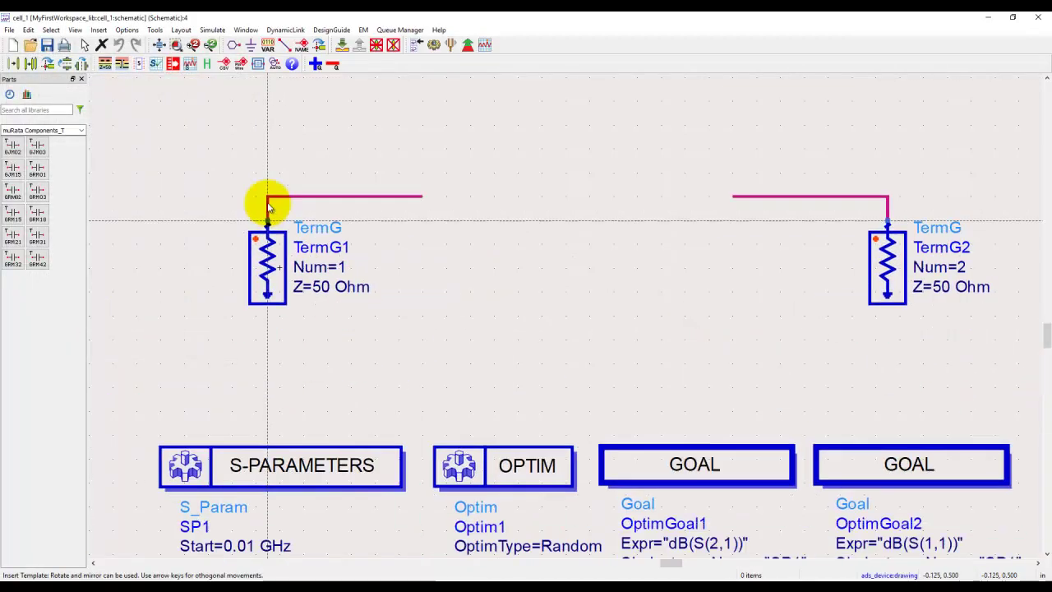
scroll(545, 301, down, 3)
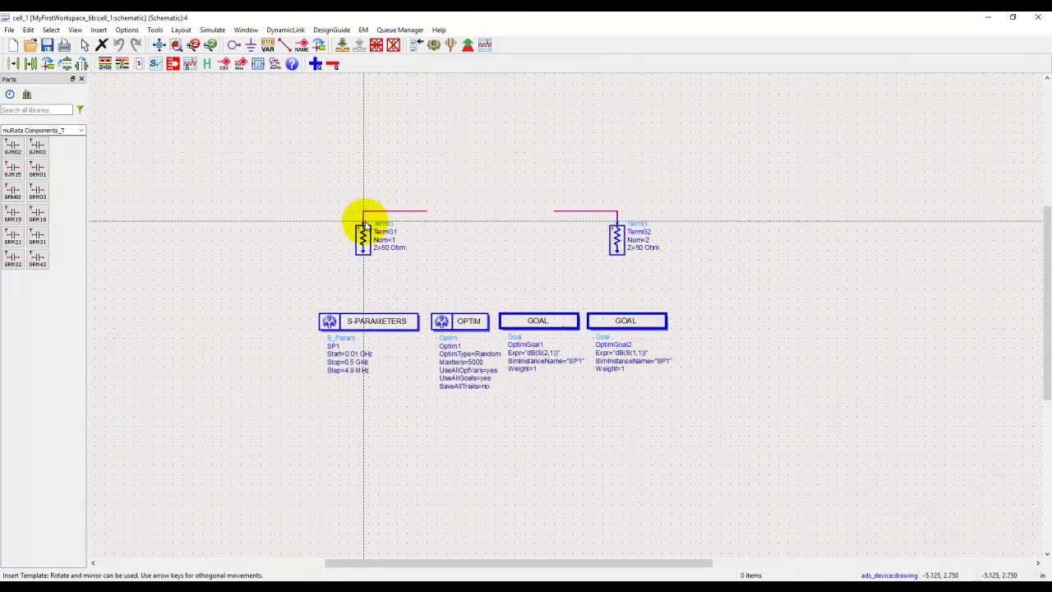
click(367, 229)
key(Escape)
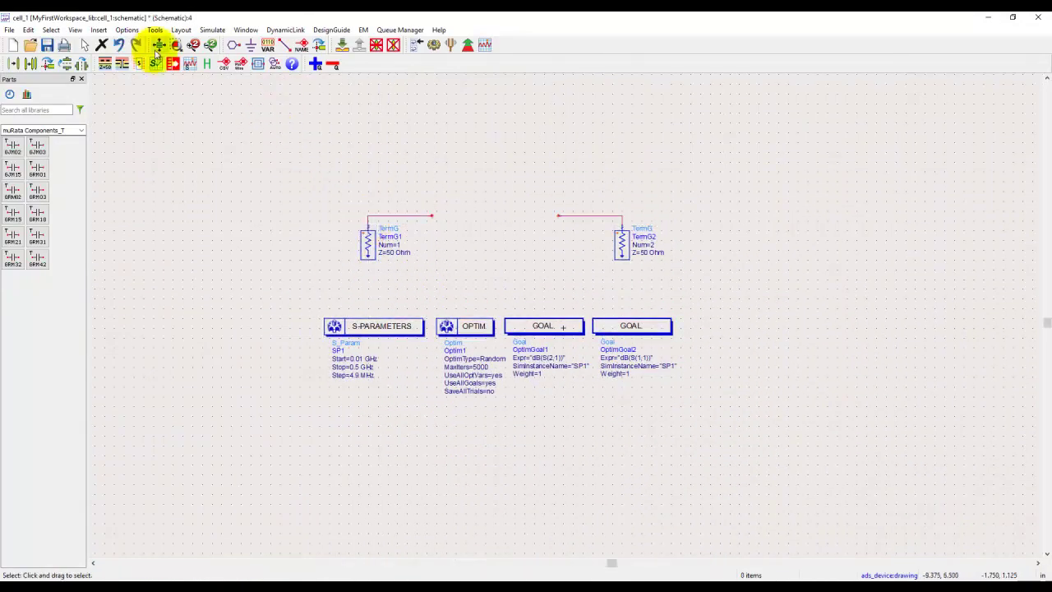
click(159, 45)
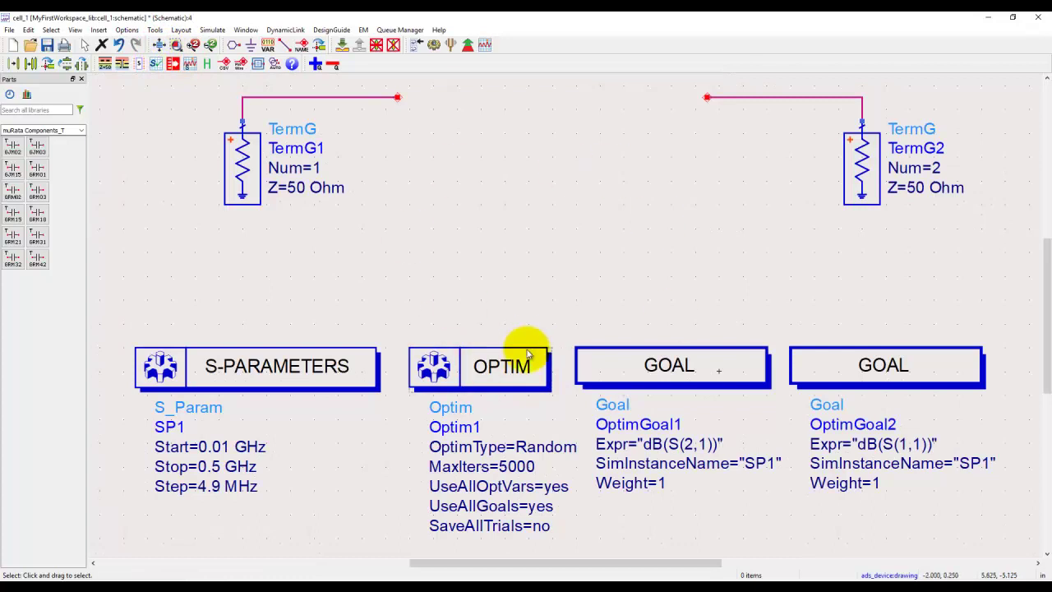
scroll(658, 321, down, 1)
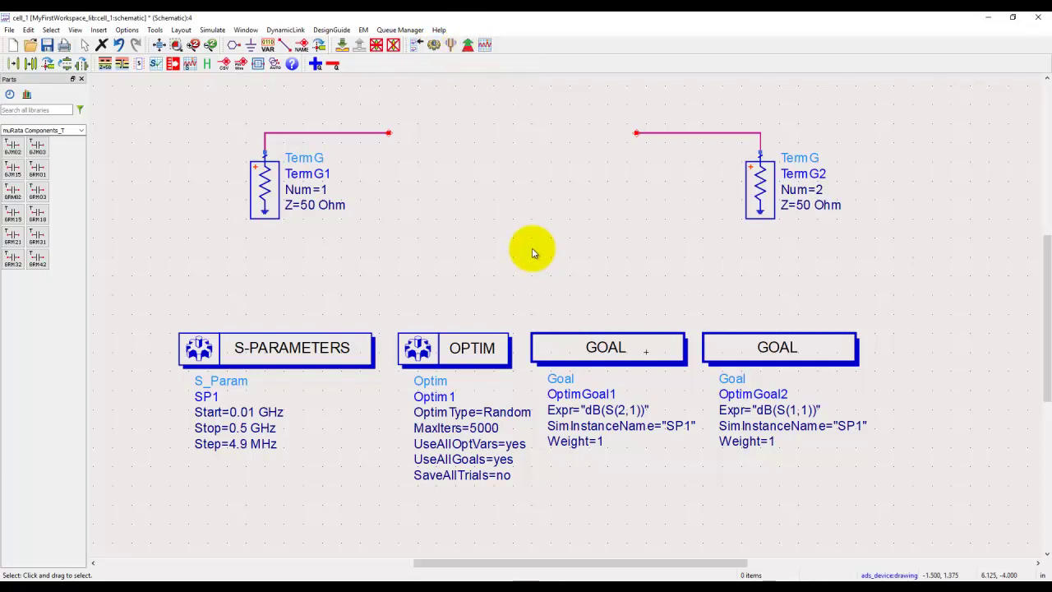
click(489, 573)
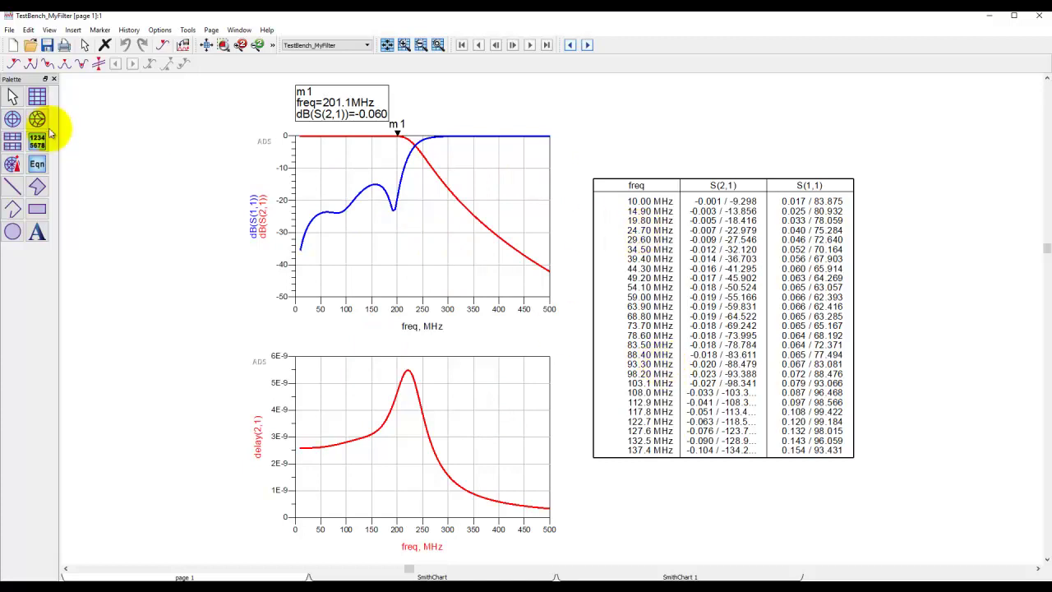
Save the TestBench_MyFilter data display as template SPSmith_S21andS11 in the User library.
click(9, 31)
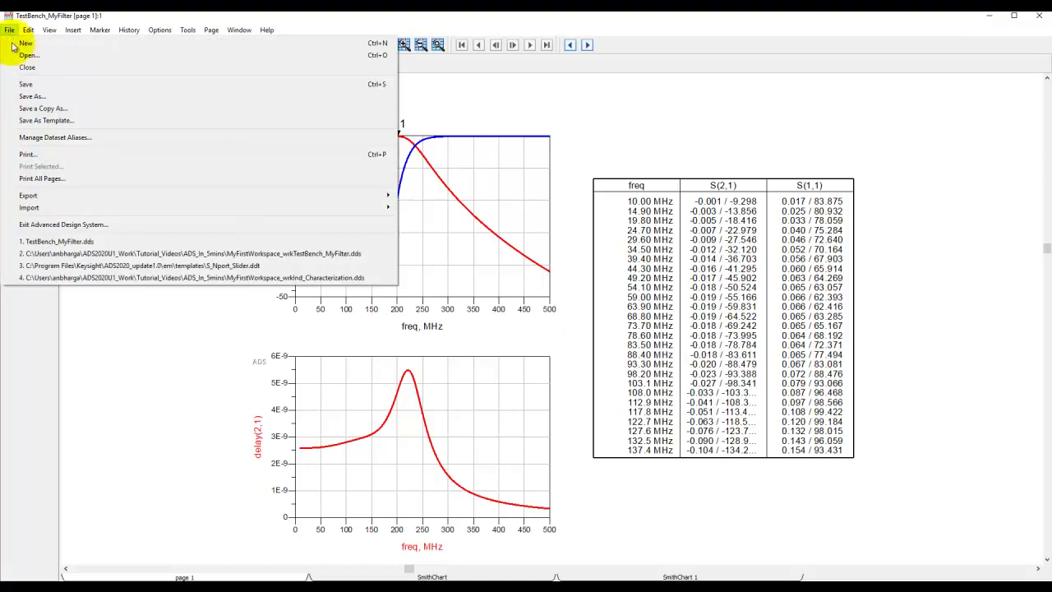
click(46, 121)
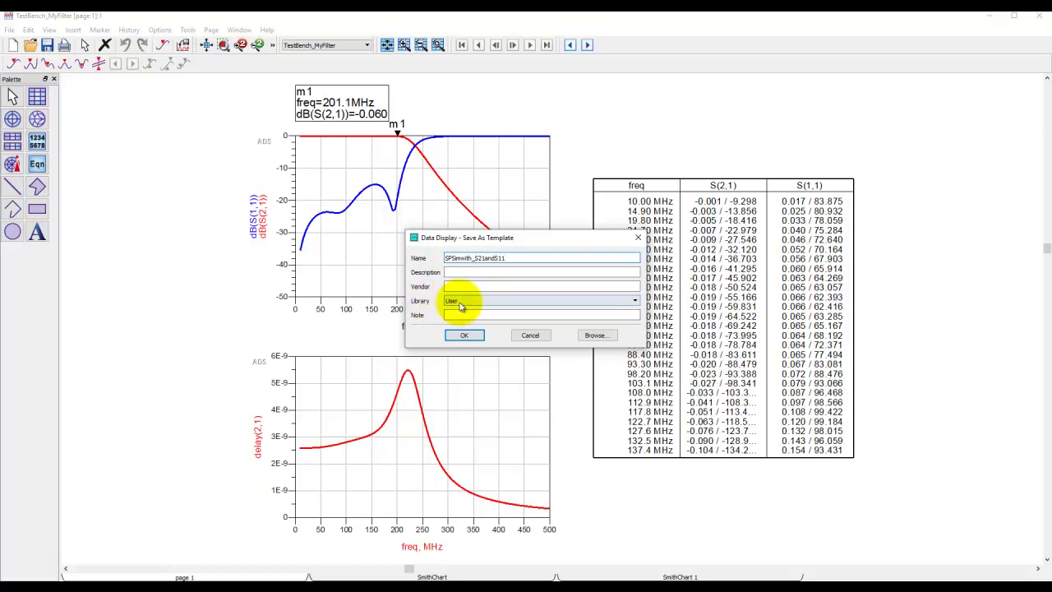
click(463, 335)
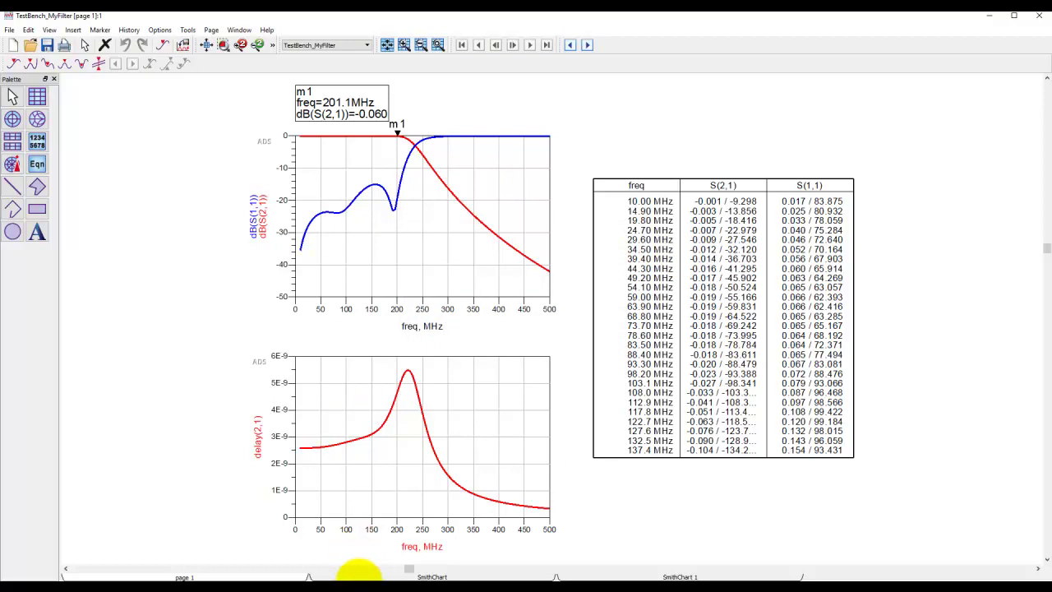
View the Smith chart page, then close the TestBench_MyFilter data display.
click(360, 576)
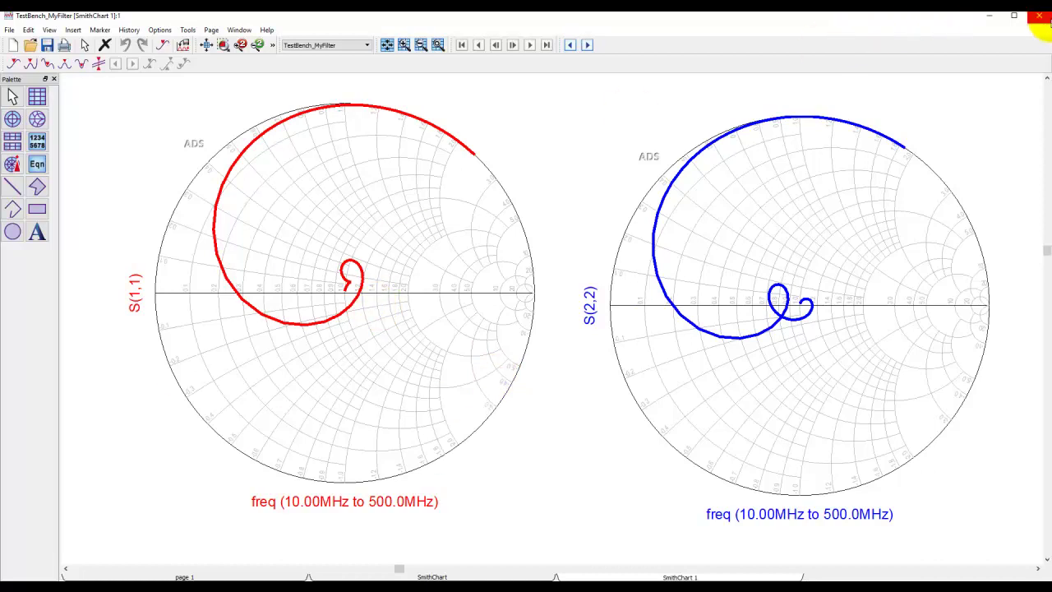
click(1046, 21)
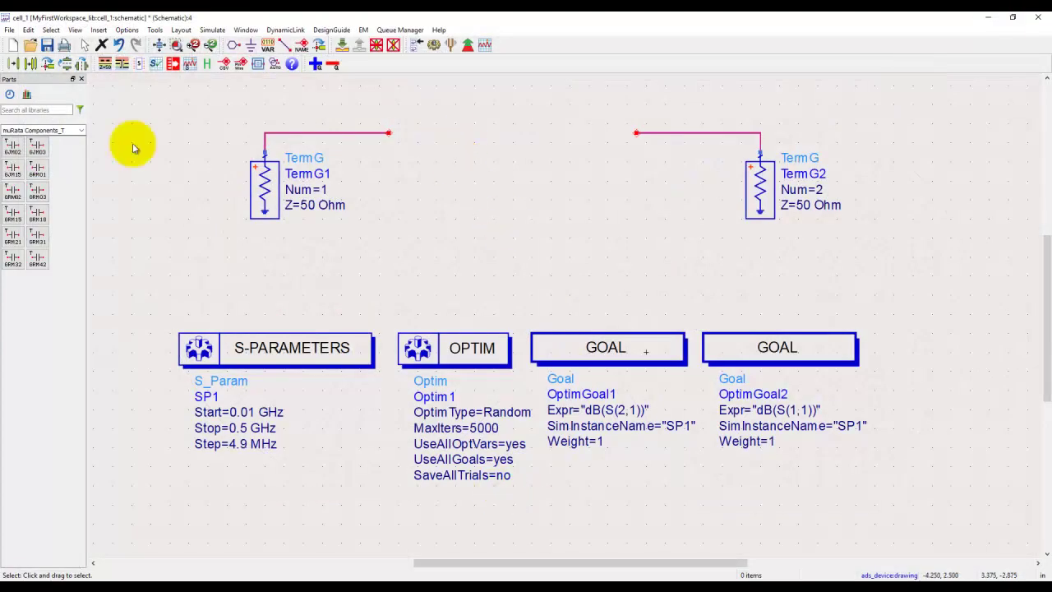
Place a Lumped-Components 1.0 nH inductor L1 centred on the top wire and simulate.
click(81, 131)
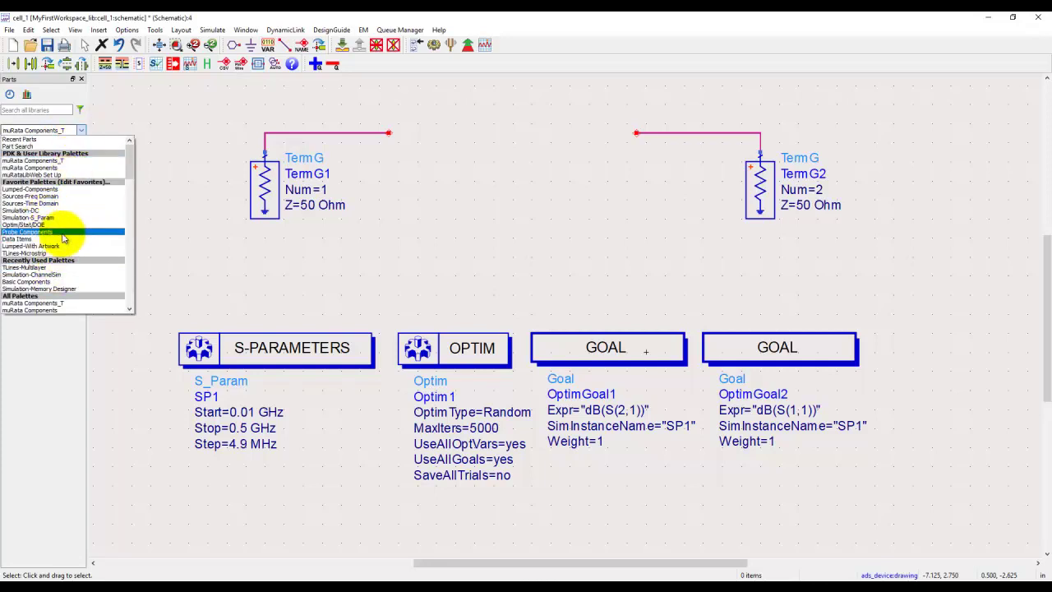
scroll(66, 198, down, 4)
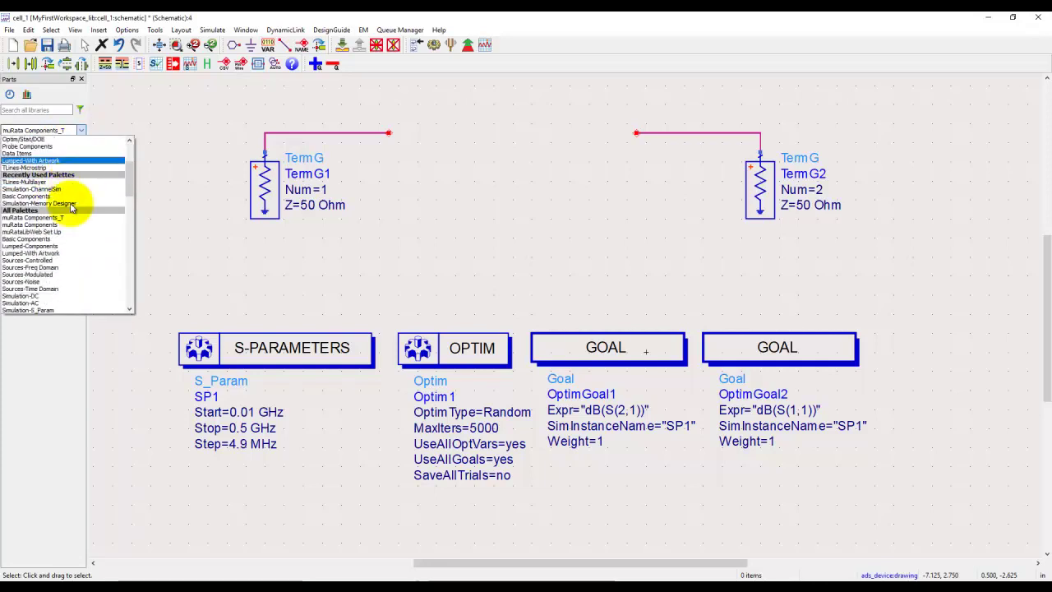
click(49, 246)
click(13, 170)
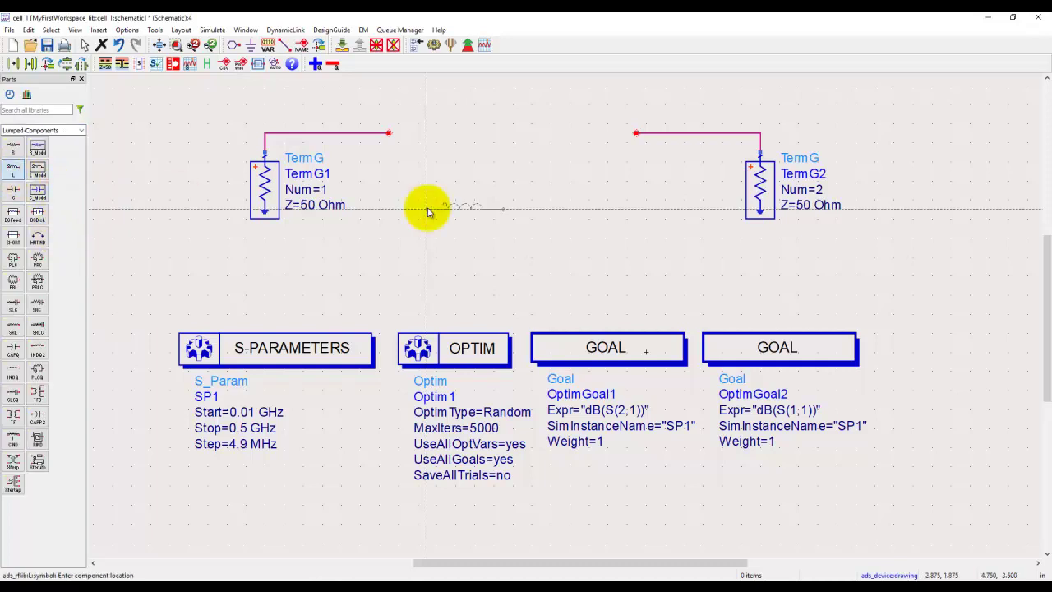
click(389, 133)
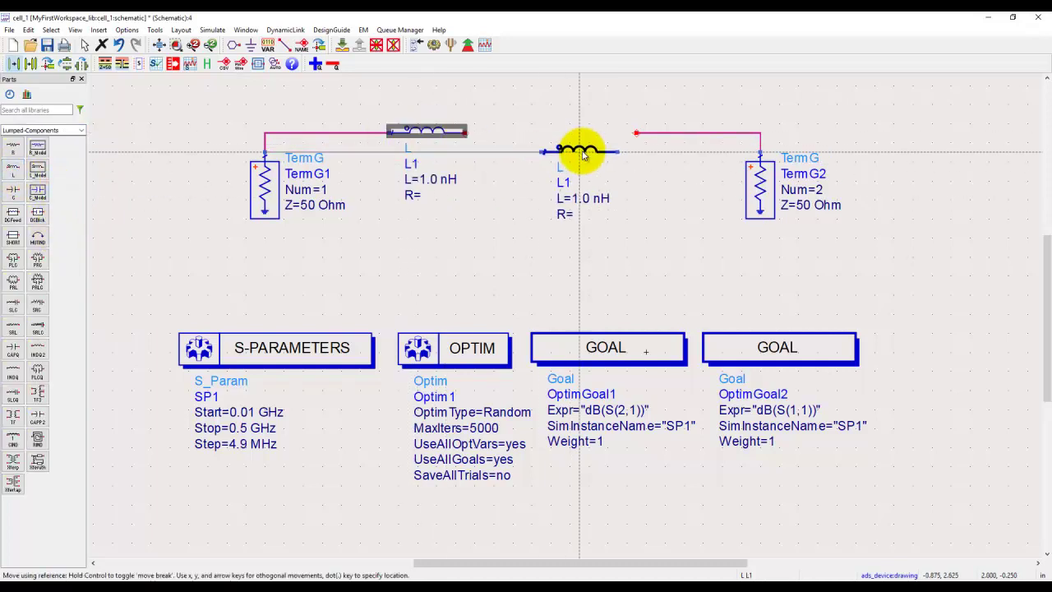
drag(582, 153, 518, 133)
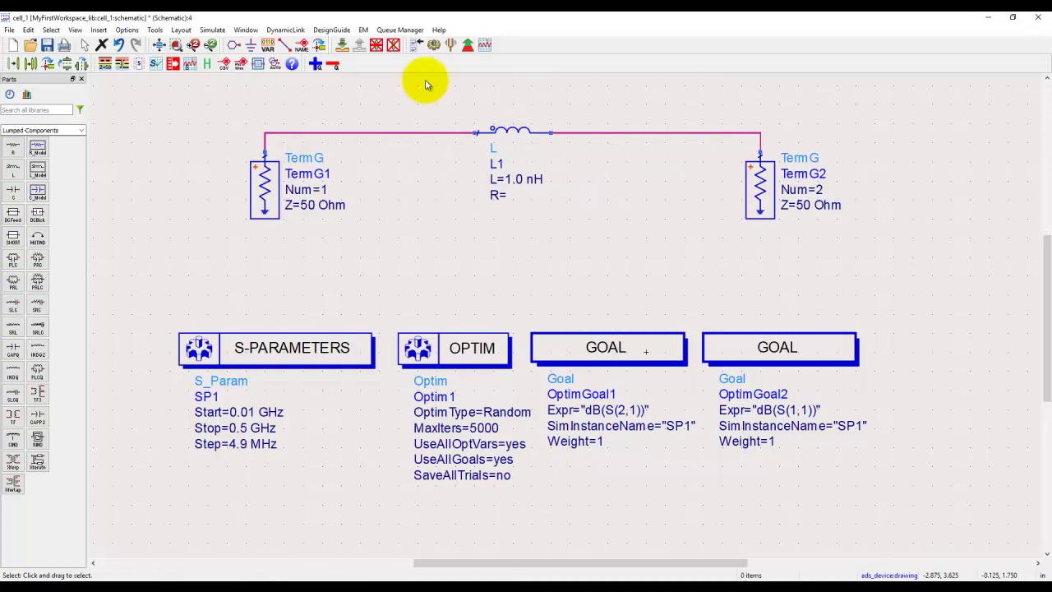
click(434, 44)
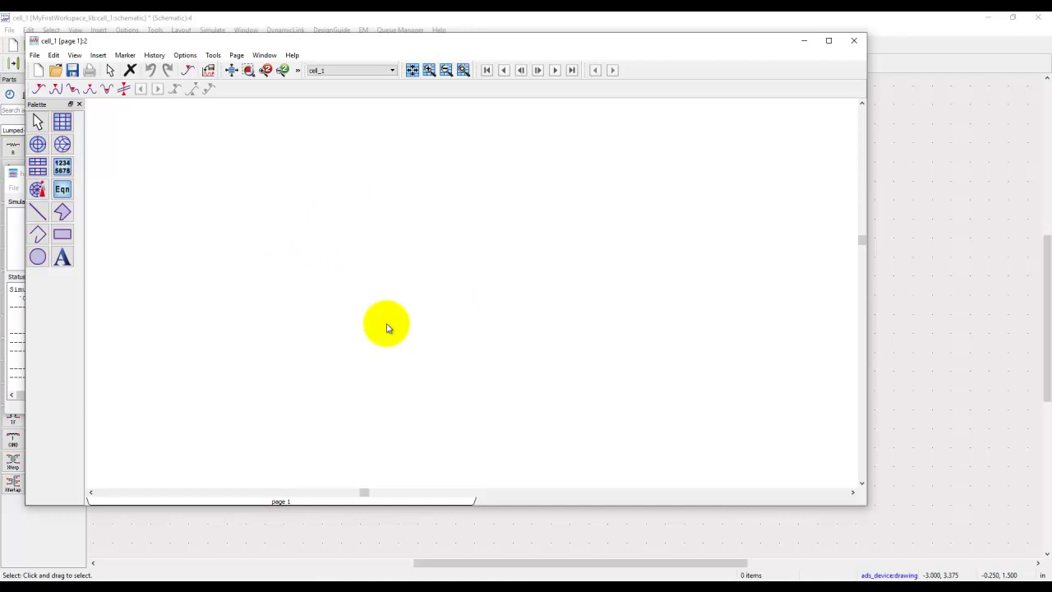
Insert the User template SPSimwith_S21andS11 into the cell_1 data display and fit the page.
click(98, 55)
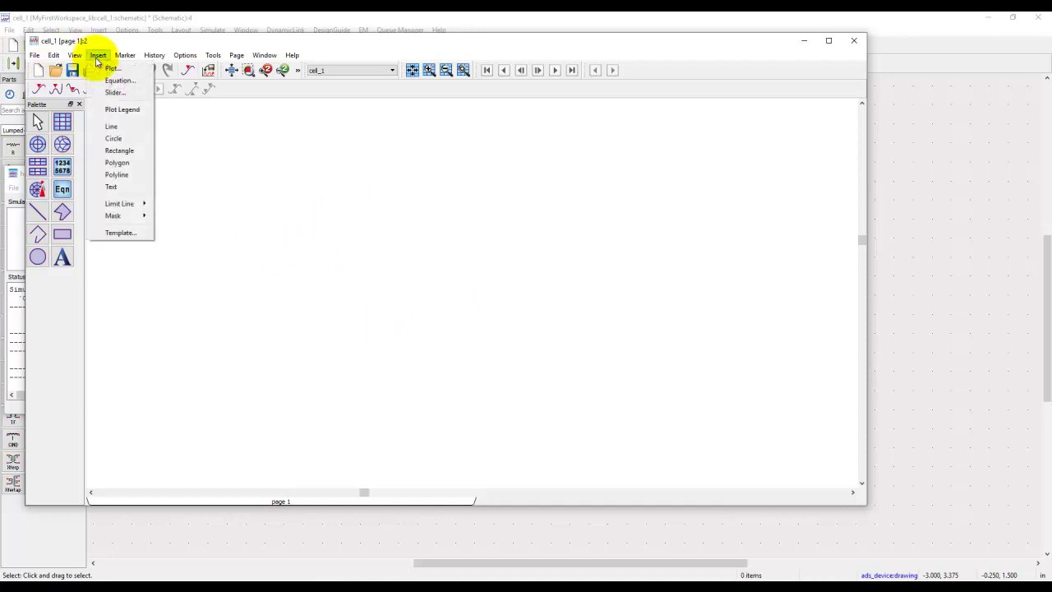
click(140, 233)
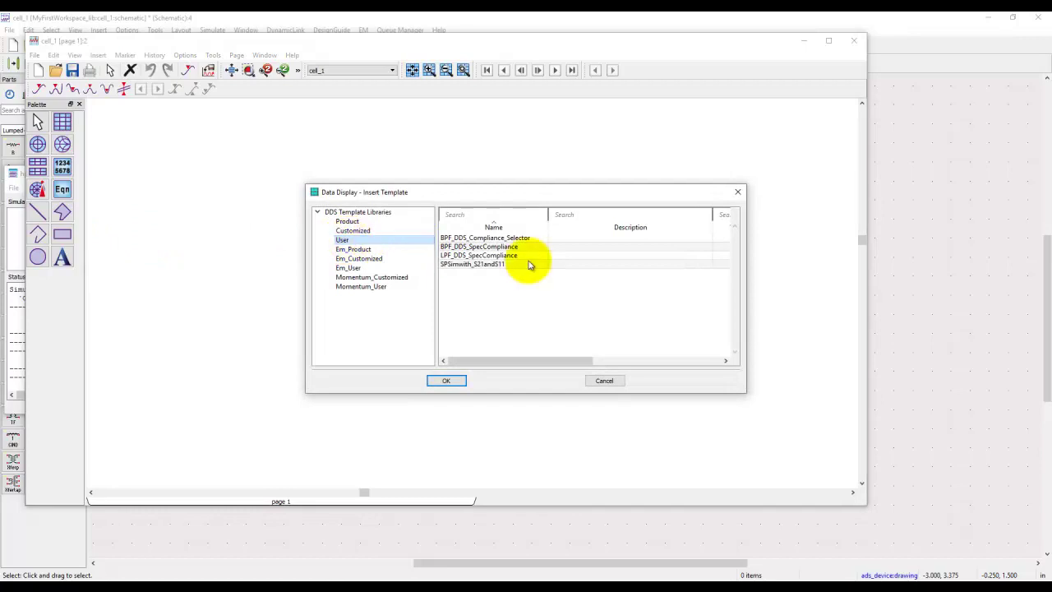
click(487, 265)
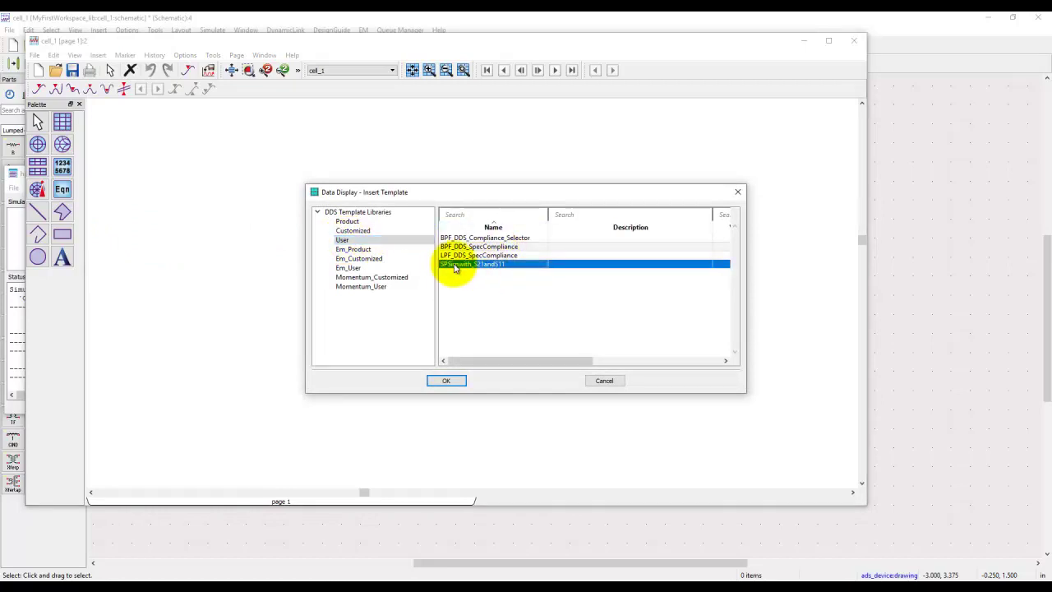
click(446, 380)
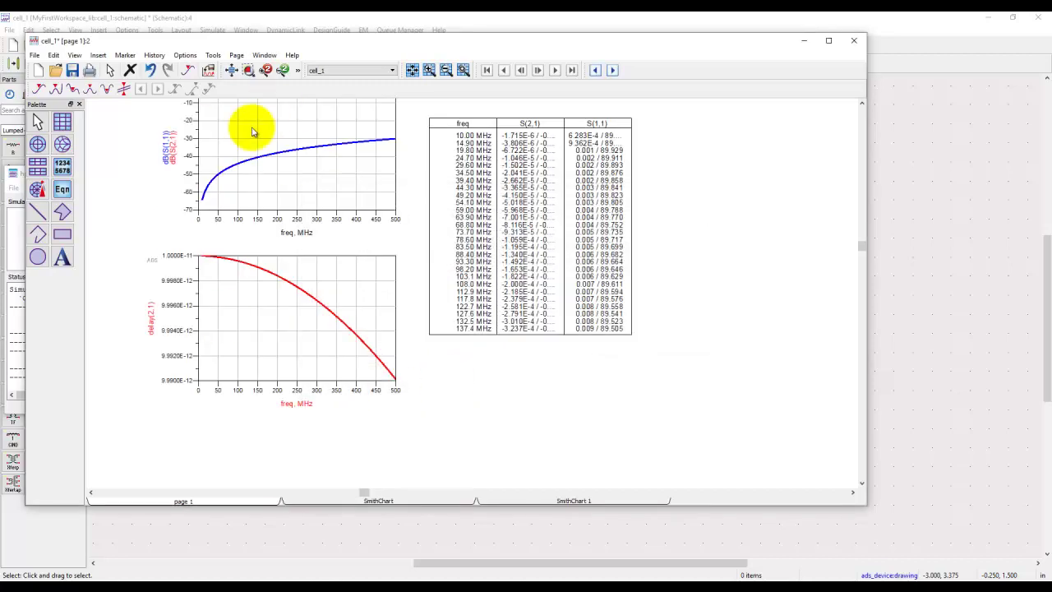
click(233, 70)
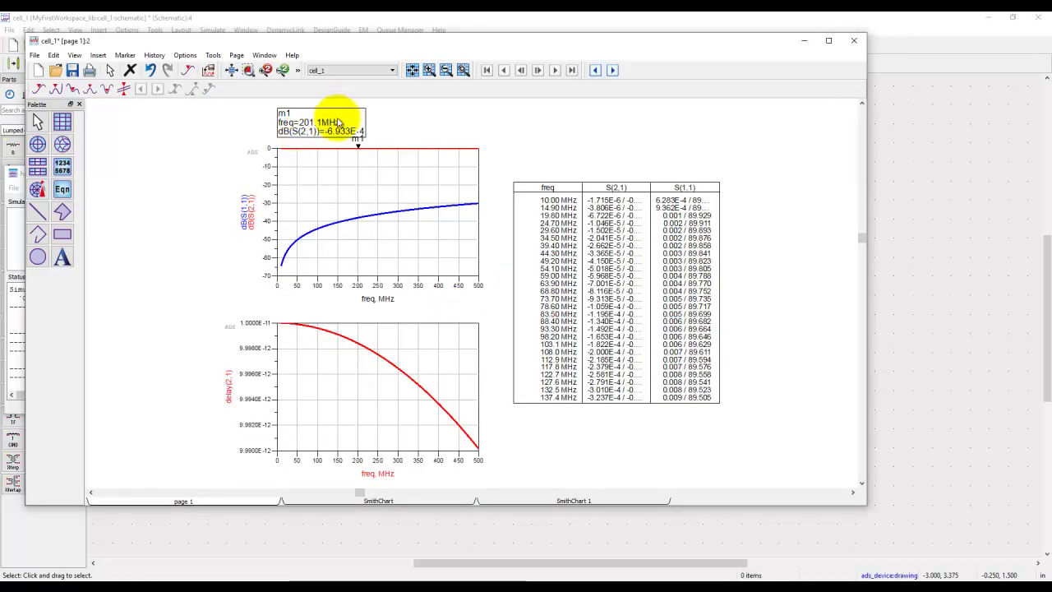
Browse the SmithChart and SmithChart 1 pages, return to page 1, then close the display.
click(431, 503)
click(521, 503)
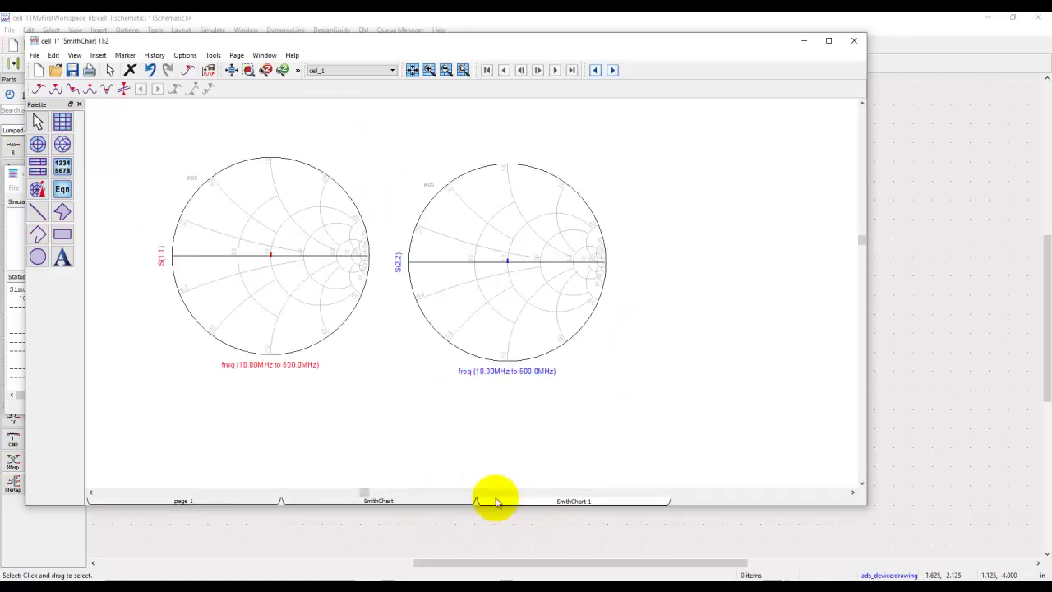
click(268, 503)
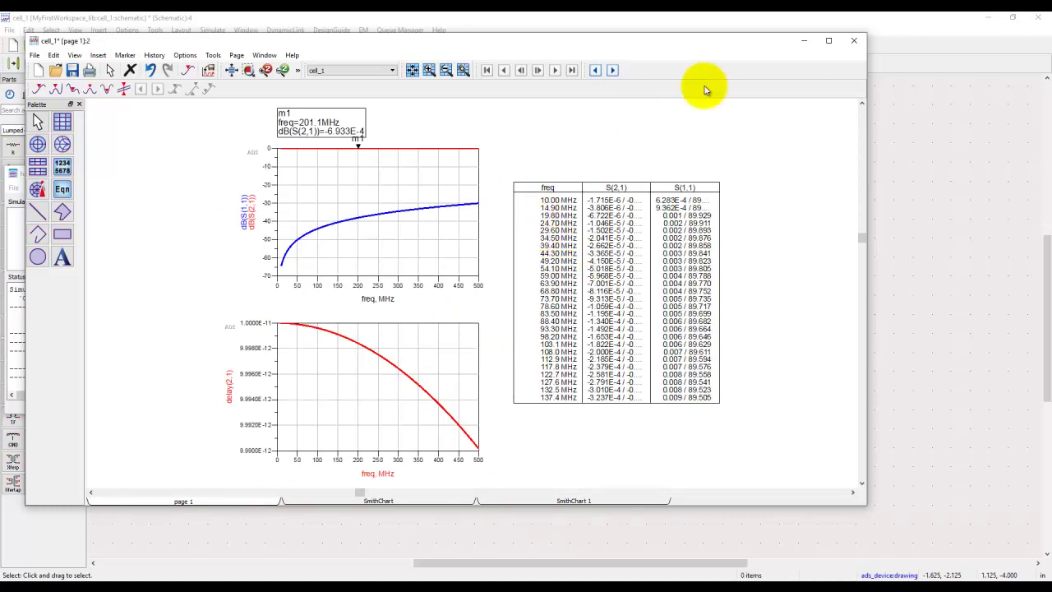
click(855, 44)
click(397, 290)
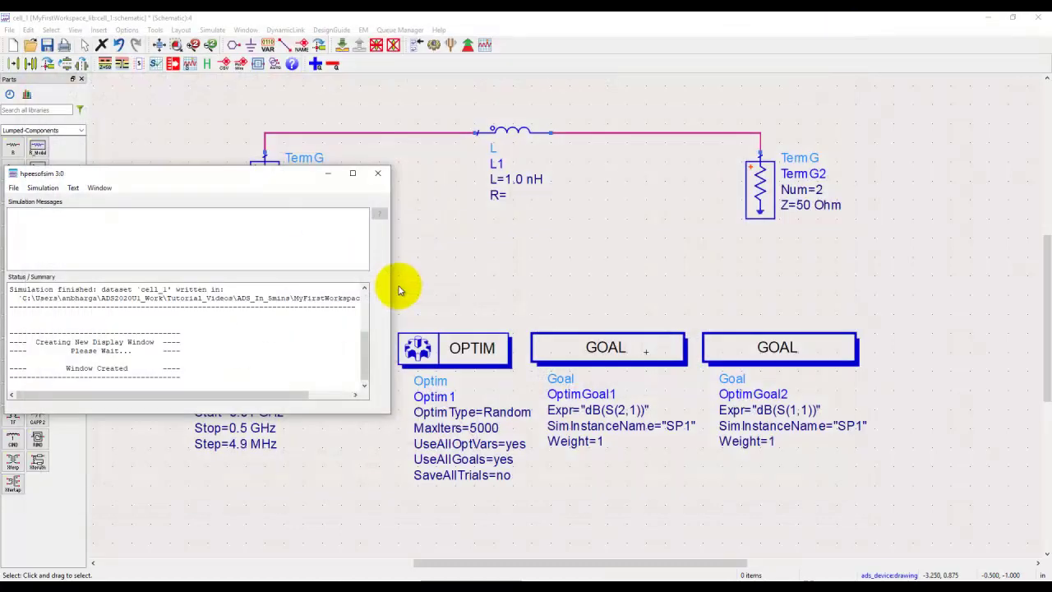
Close hpeesofsim and open the Amplifier DesignGuide's S-Params, Noise Fig, Gain, Stability, Circles example.
click(374, 179)
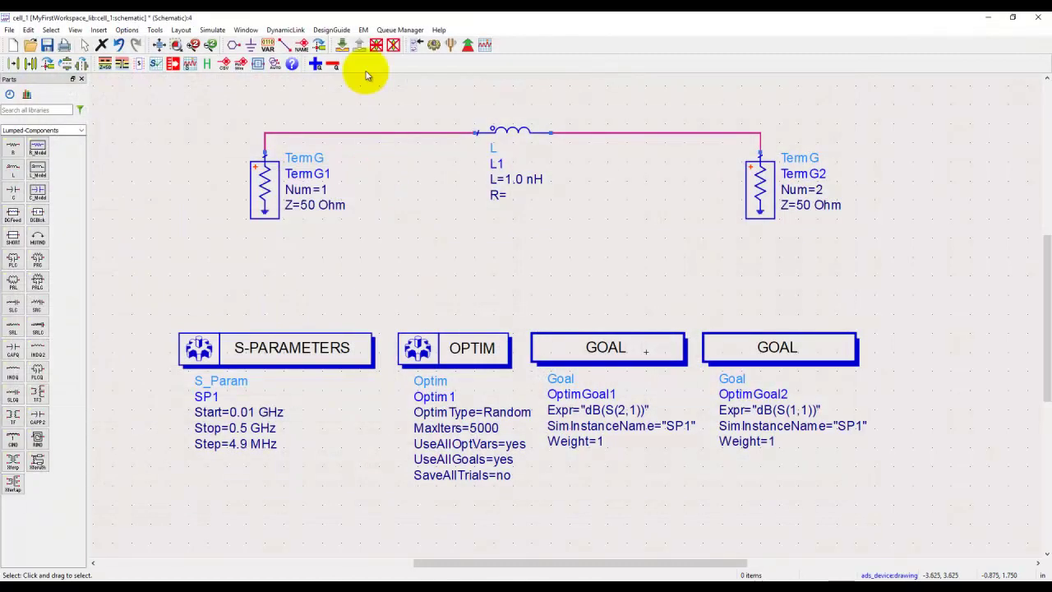
click(327, 29)
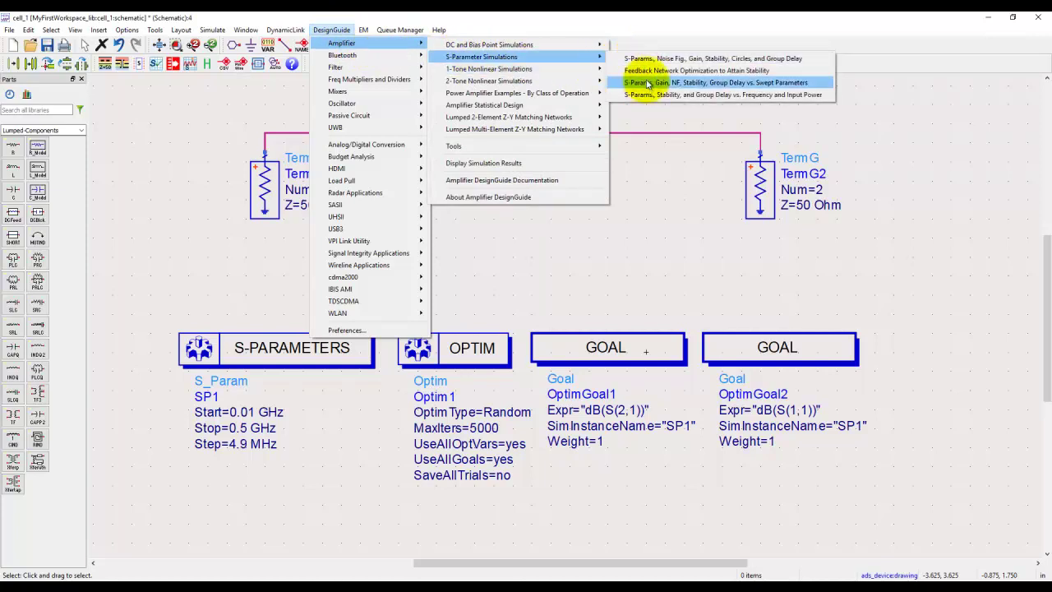
mouse_move(555, 69)
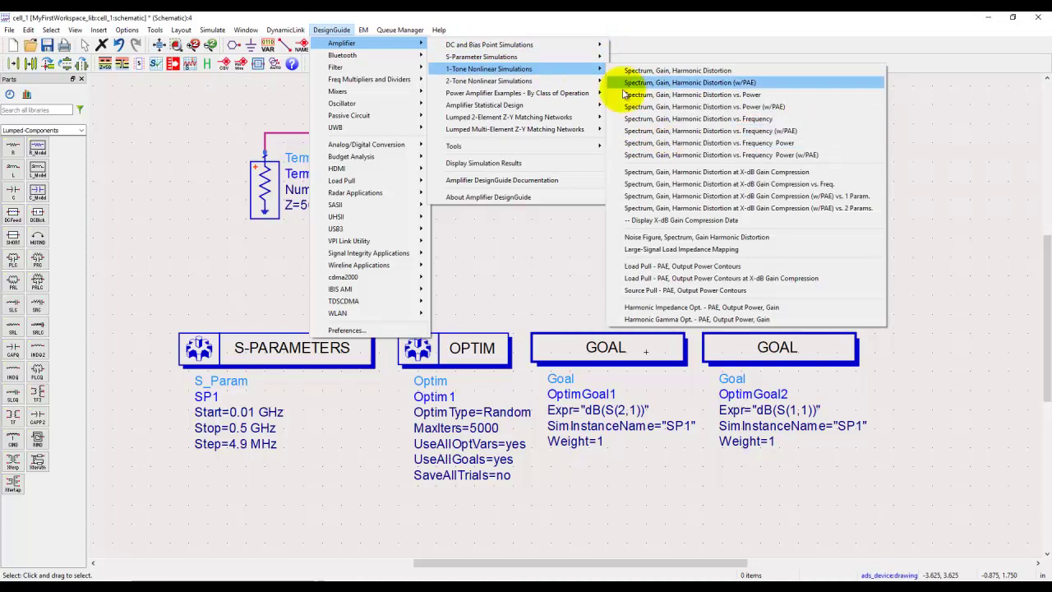
click(640, 59)
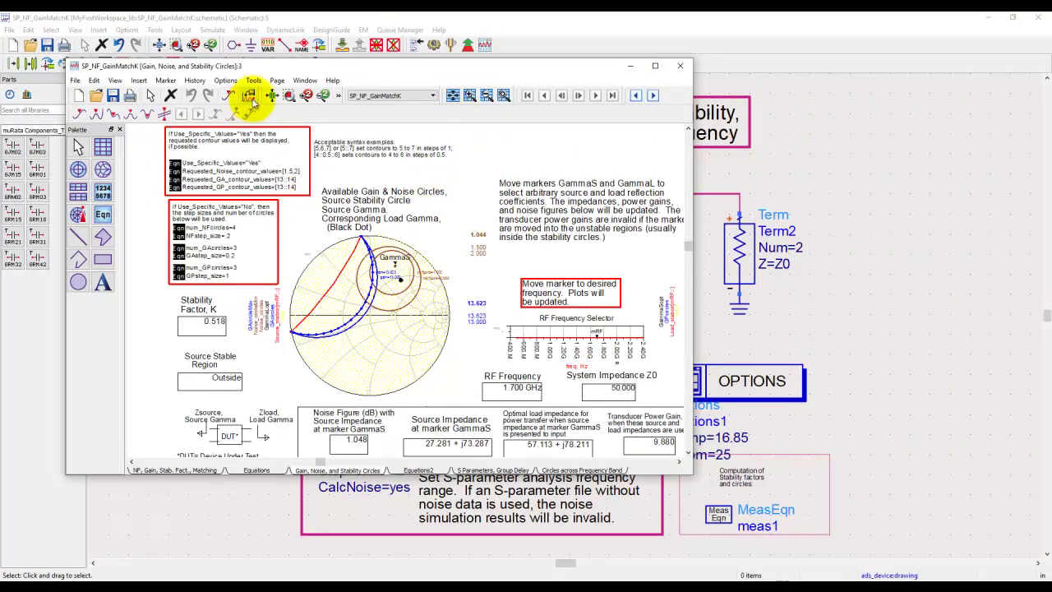
Fit the whole circles page in view, then bring the SP_NF_GainMatchK schematic forward.
click(272, 96)
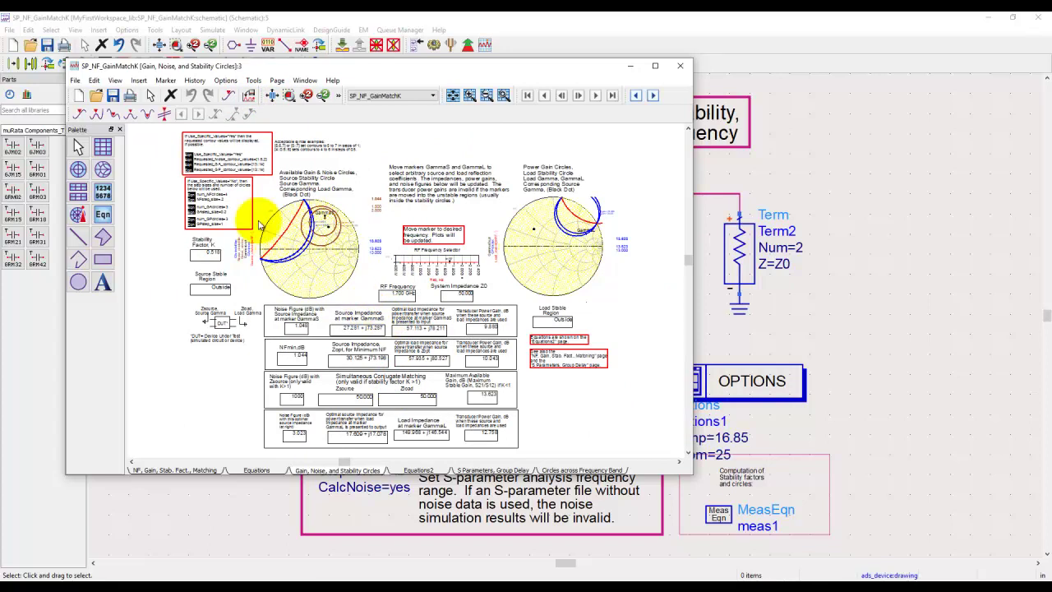
click(839, 217)
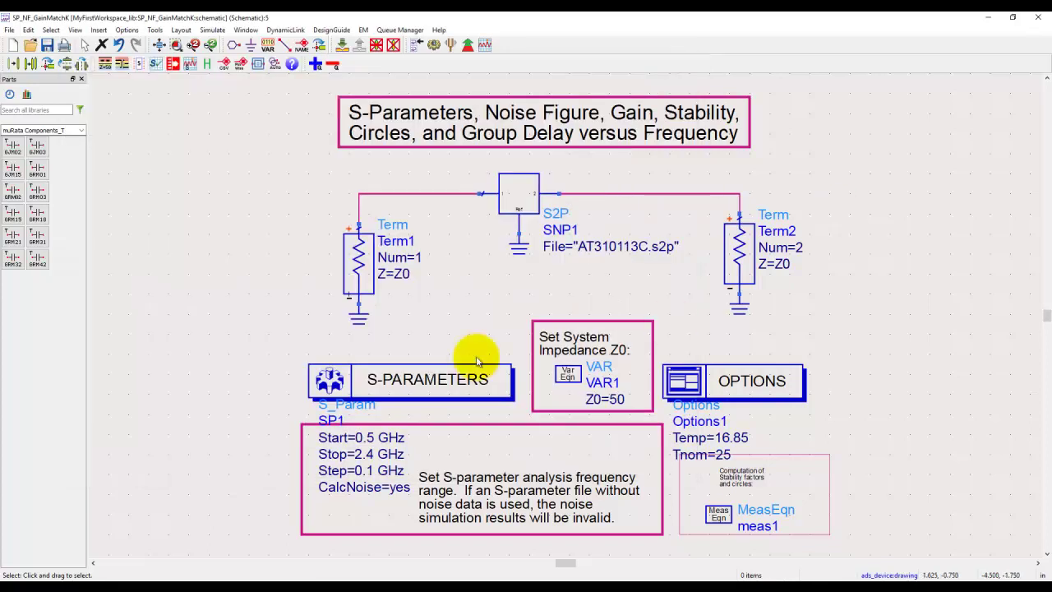